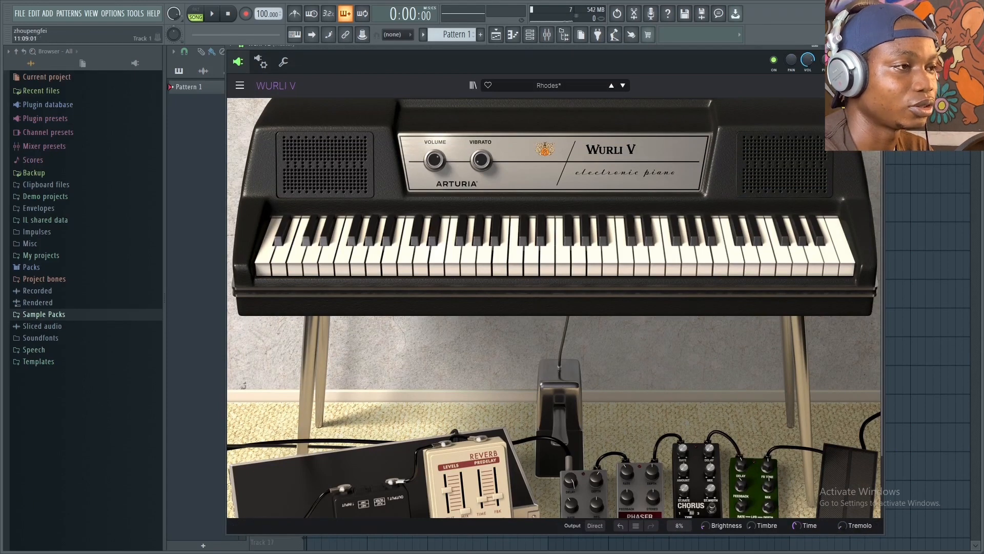
- Close the Wurli V plugin window and open the Wurli V2 channel in the piano roll, leaving the channel rack closed
{"action": "left_click", "coordinate": [876, 44]}
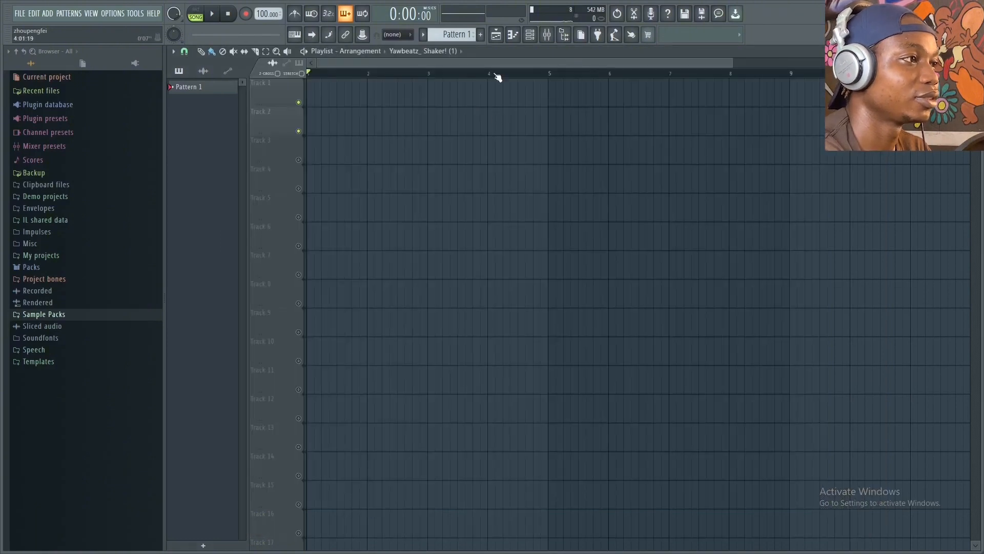
{"action": "key", "text": "F6"}
{"action": "right_click", "coordinate": [328, 191]}
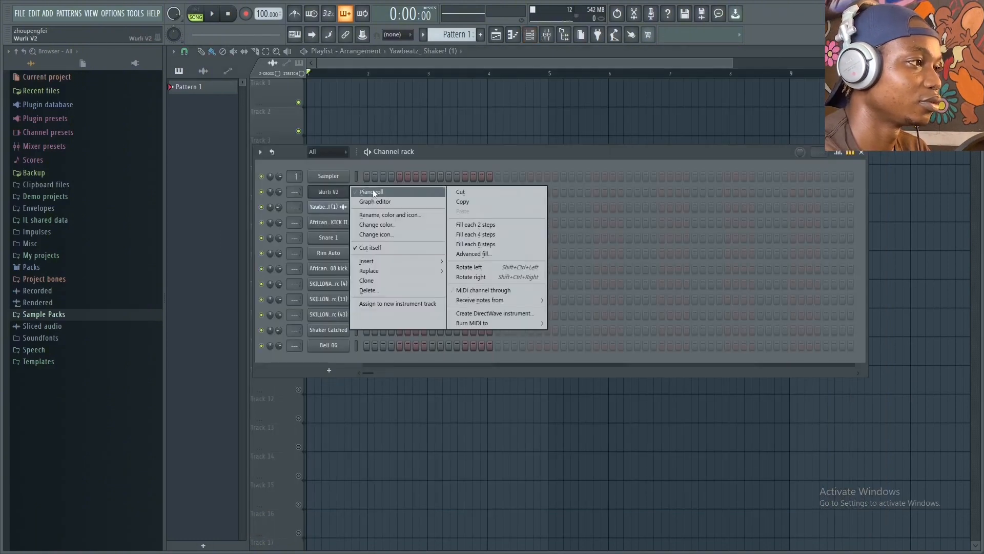
{"action": "left_click", "coordinate": [379, 194]}
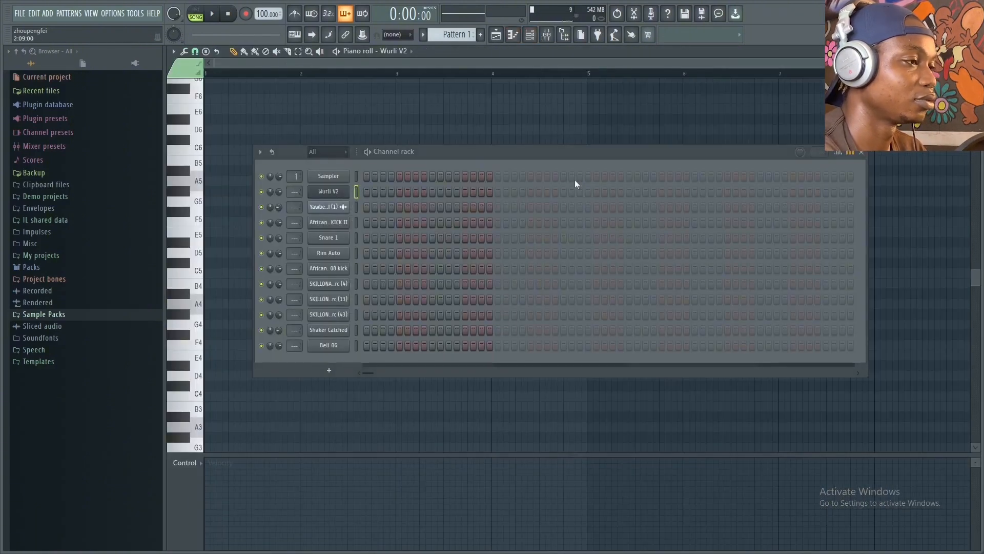
{"action": "left_click", "coordinate": [861, 152]}
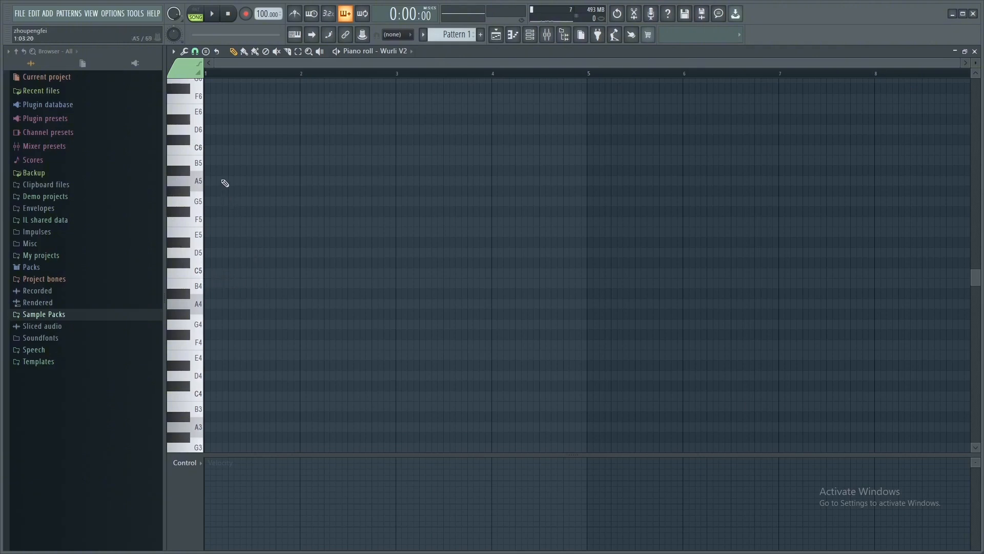
- Draw an A5 note 14 steps long from bar 1, followed by an F5 note extended to the start of bar 3
{"action": "left_click_drag", "start_coordinate": [225, 183], "coordinate": [208, 181]}
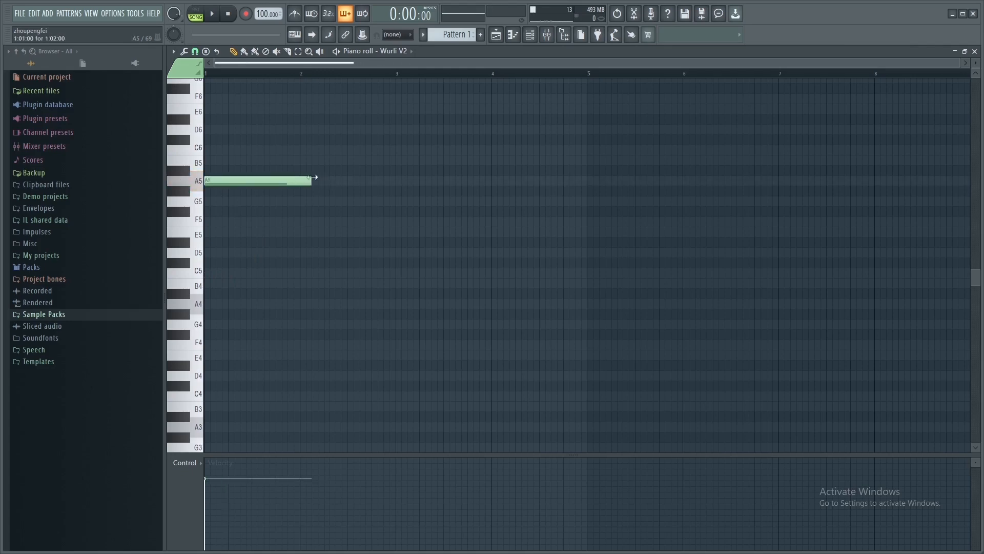
{"action": "left_click_drag", "start_coordinate": [304, 183], "coordinate": [286, 187]}
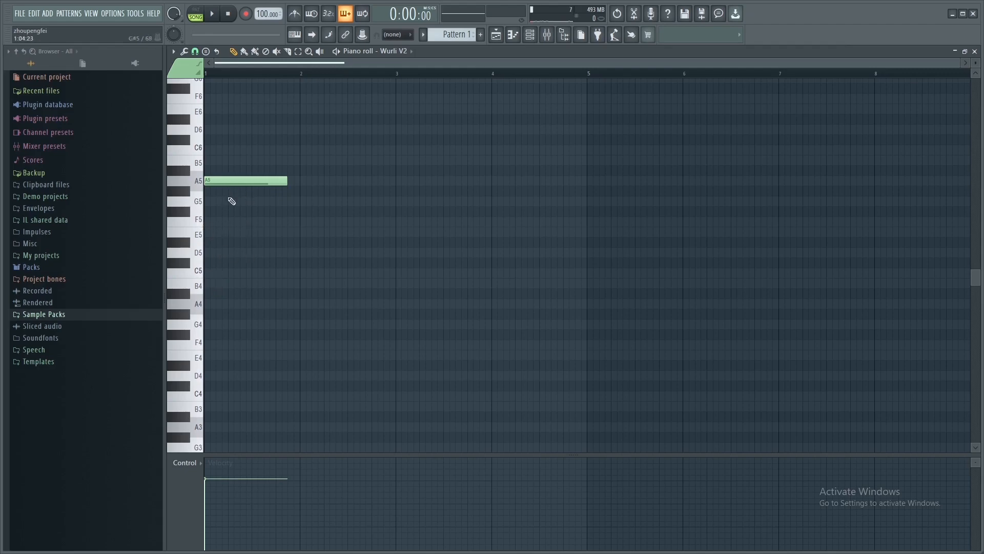
{"action": "left_click", "coordinate": [290, 223]}
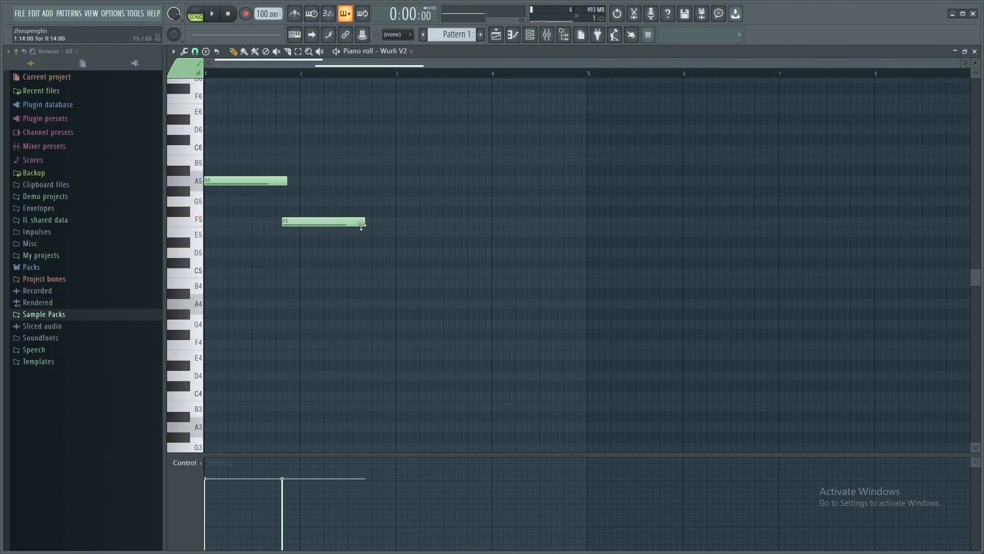
{"action": "left_click_drag", "start_coordinate": [365, 223], "coordinate": [387, 221]}
{"action": "left_click_drag", "start_coordinate": [325, 220], "coordinate": [396, 222]}
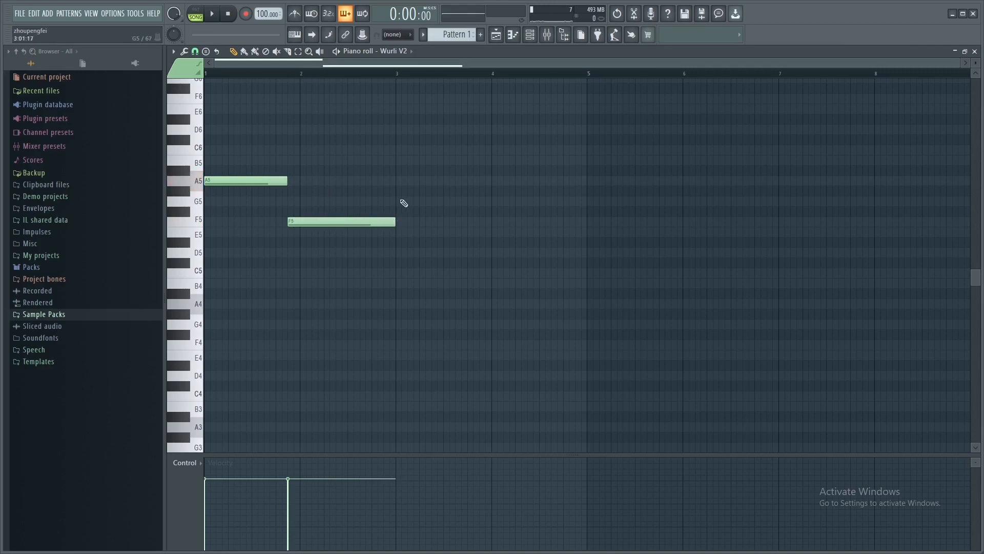
- Add a 14-step G5 note at bar 3, followed by an E5 note that ends at bar 5
{"action": "left_click", "coordinate": [402, 205]}
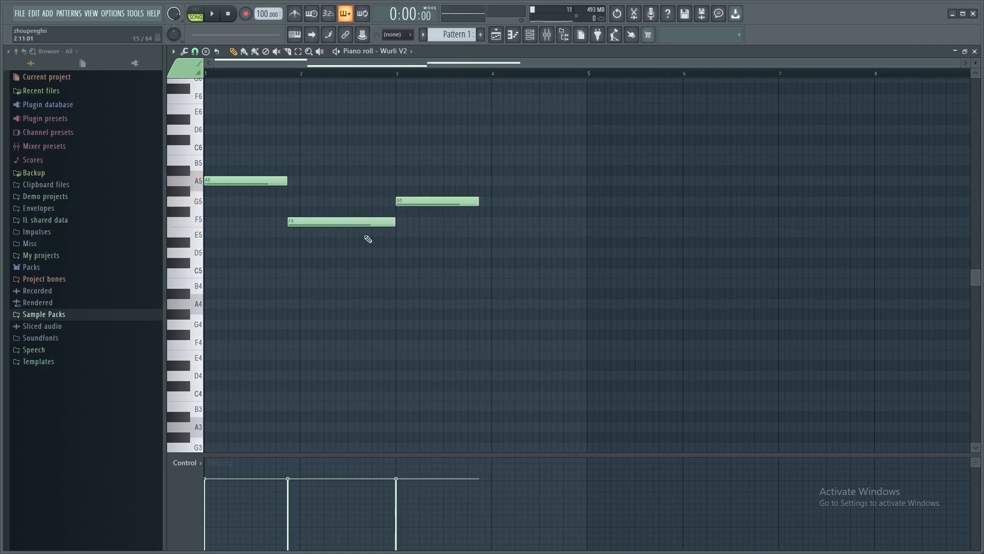
{"action": "left_click", "coordinate": [483, 223]}
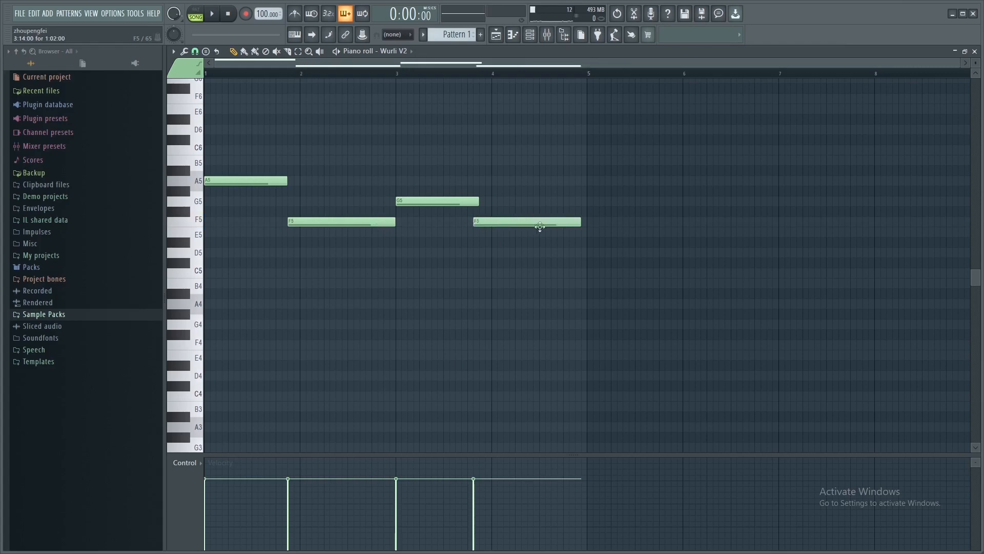
{"action": "left_click_drag", "start_coordinate": [541, 226], "coordinate": [541, 237]}
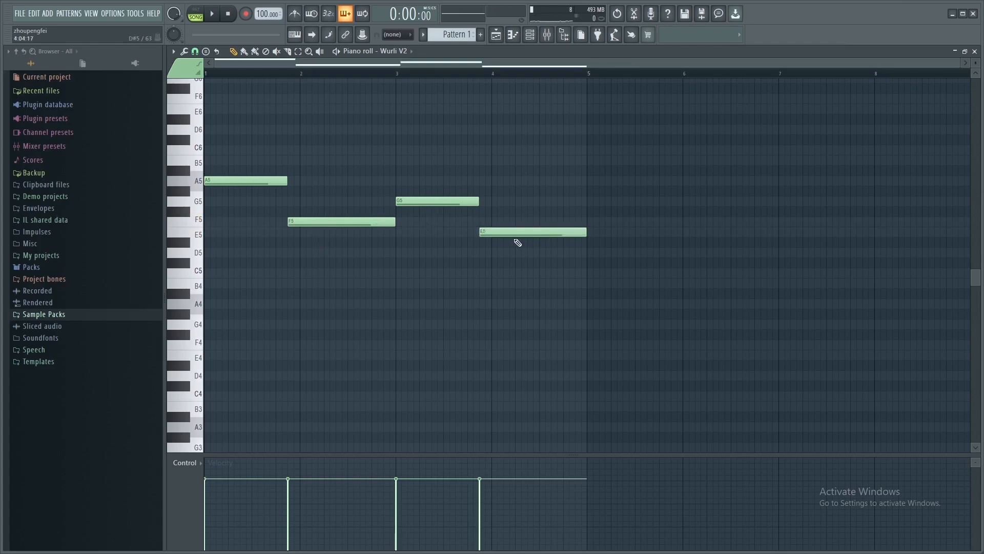
- Audition the drawn root notes with the Playback tool and return to the Draw tool
{"action": "left_click", "coordinate": [320, 51]}
{"action": "left_click", "coordinate": [258, 147]}
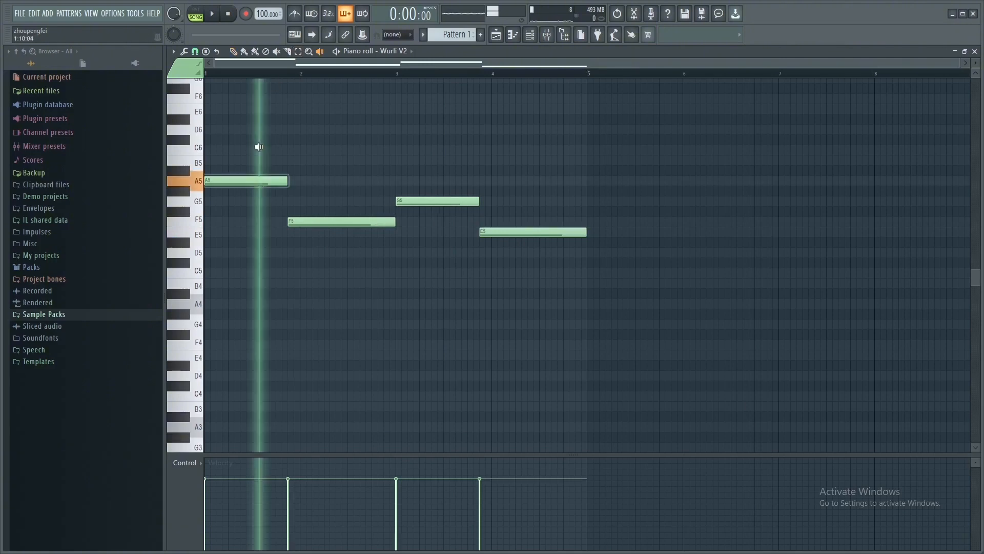
{"action": "left_click", "coordinate": [342, 204]}
{"action": "left_click_drag", "start_coordinate": [398, 207], "coordinate": [418, 203]}
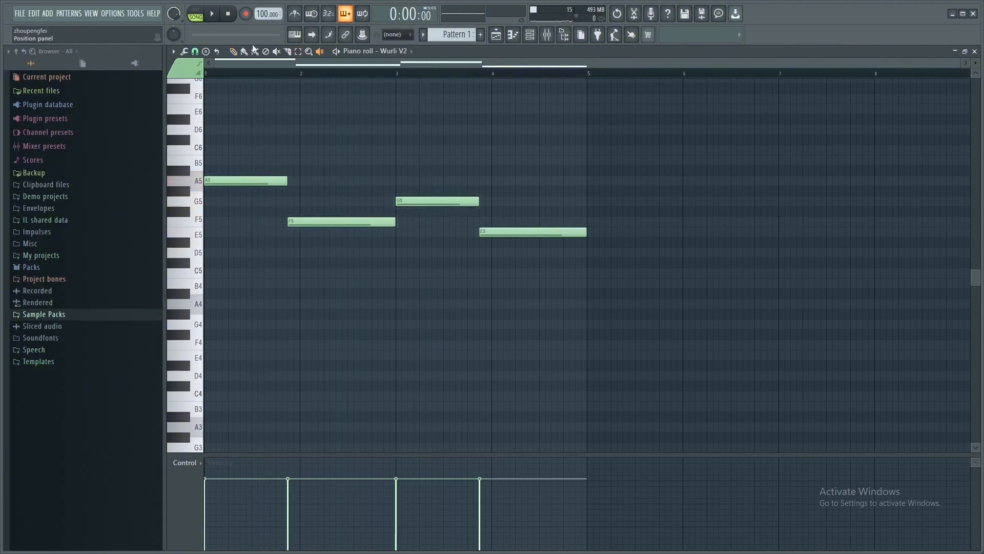
{"action": "key", "text": "p"}
- Stack C6 and E6 notes of equal length above the opening A5 note to form the first chord
{"action": "scroll", "coordinate": [321, 234], "scroll_direction": "up", "scroll_amount": 2}
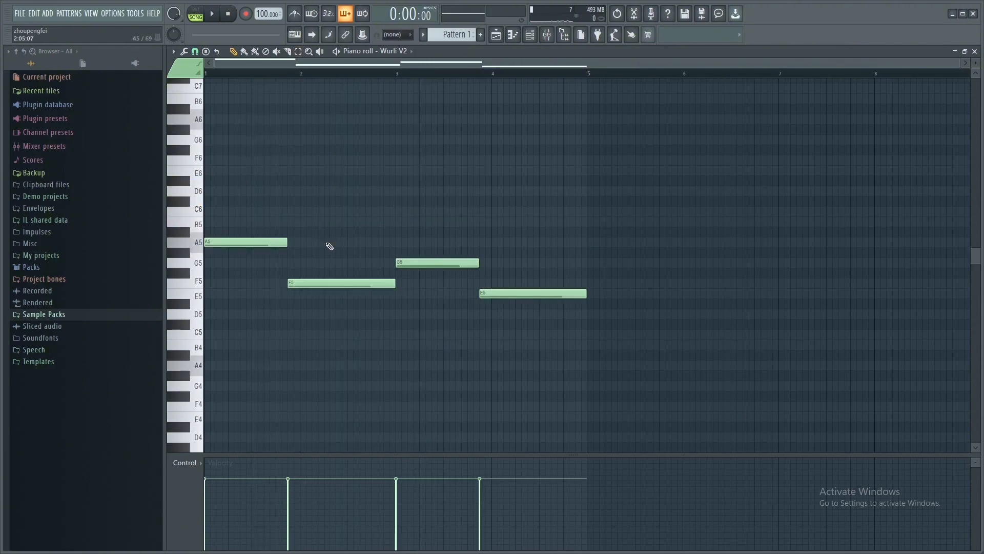
{"action": "left_click", "coordinate": [308, 51]}
{"action": "left_click", "coordinate": [274, 160]}
{"action": "left_click_drag", "start_coordinate": [229, 176], "coordinate": [271, 216]}
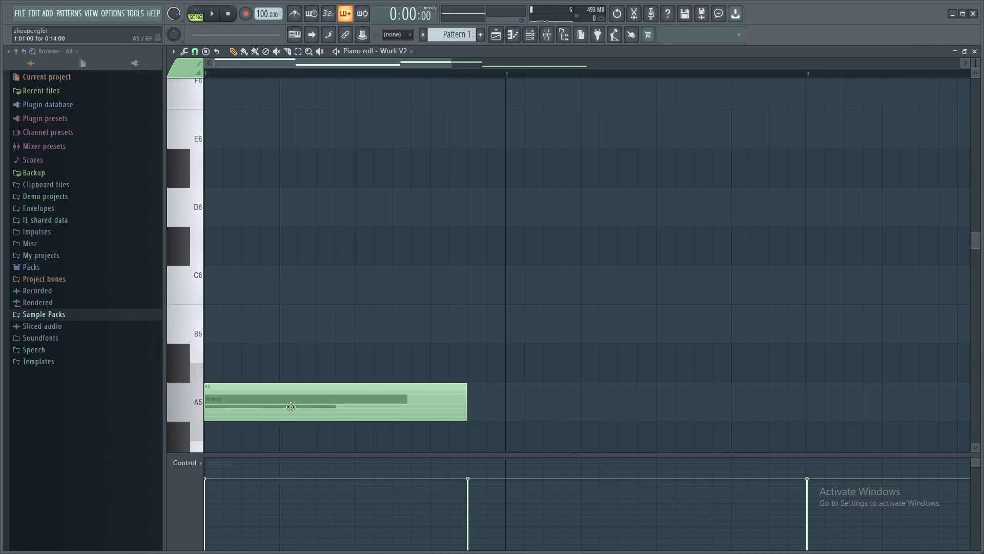
{"action": "left_click", "coordinate": [180, 370]}
{"action": "left_click", "coordinate": [227, 289]}
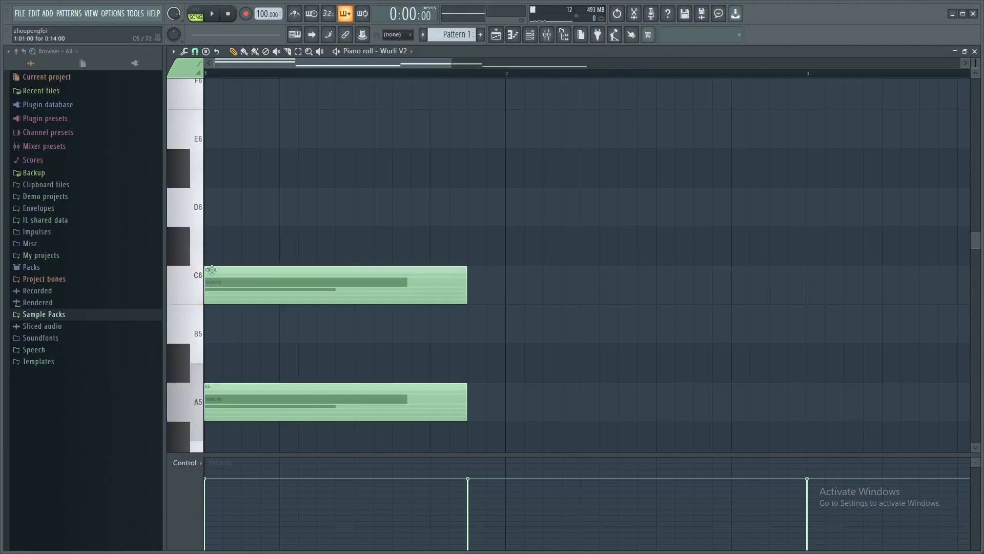
{"action": "left_click", "coordinate": [222, 144]}
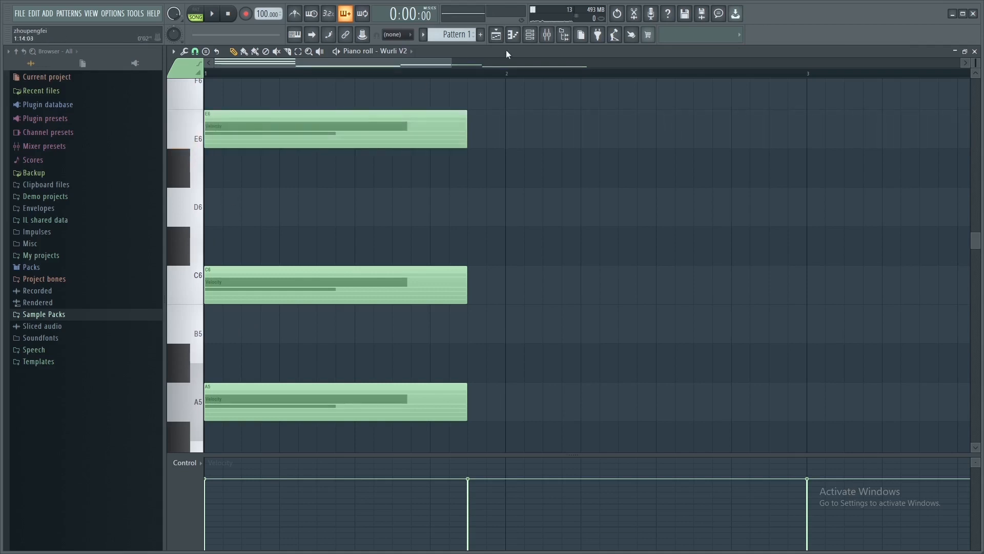
- Stack A5 and C6 notes of equal length above the F5 note to form the second chord
{"action": "scroll", "coordinate": [544, 85], "scroll_direction": "down", "scroll_amount": 2}
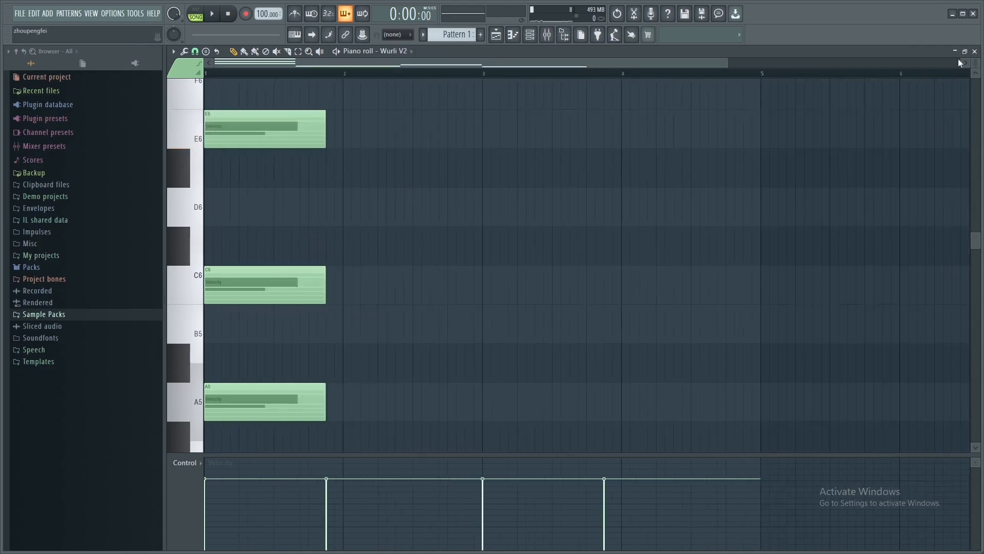
{"action": "scroll", "coordinate": [680, 282], "scroll_direction": "down", "scroll_amount": 5}
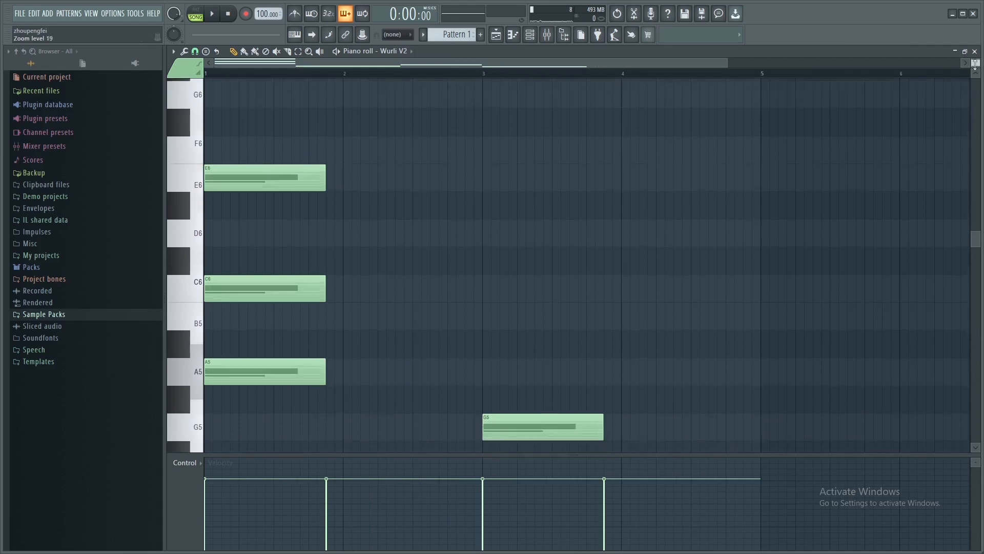
{"action": "scroll", "coordinate": [605, 313], "scroll_direction": "up", "scroll_amount": 2}
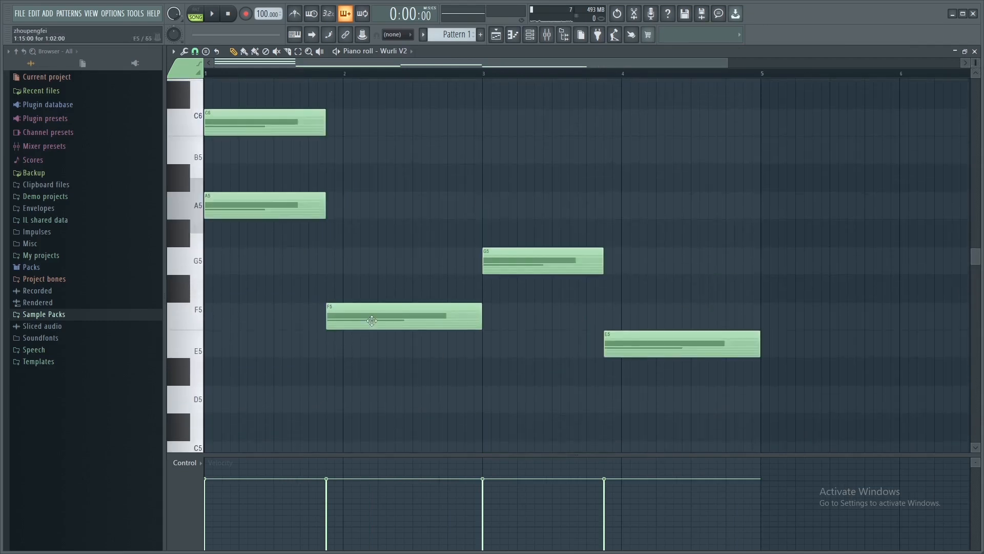
{"action": "left_click", "coordinate": [335, 207]}
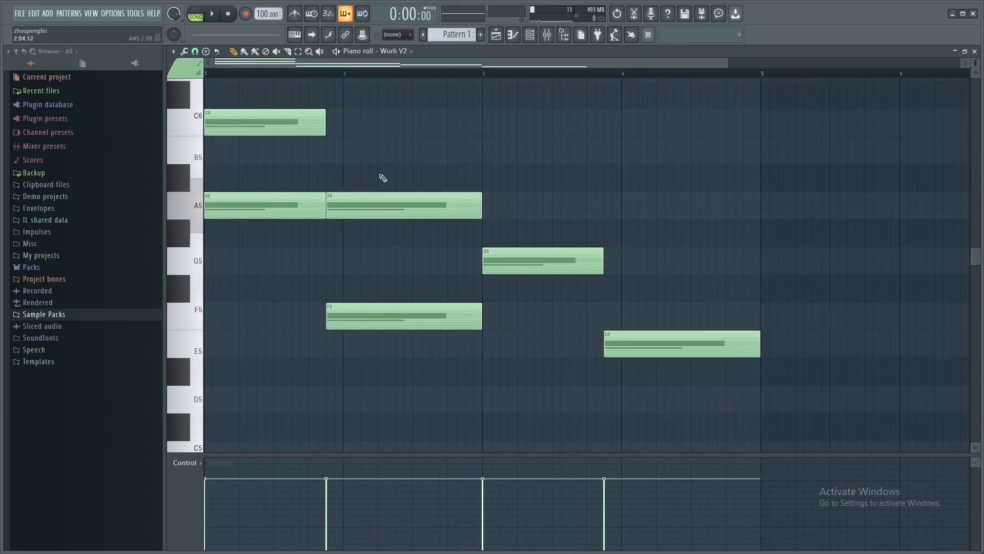
{"action": "left_click", "coordinate": [339, 125]}
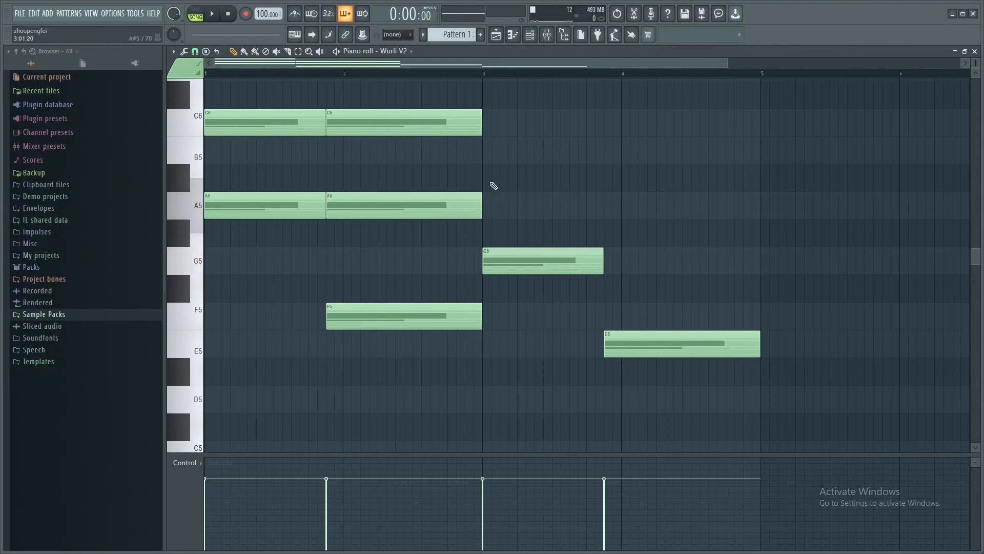
- Stack B5 and D6 notes of equal length above the G5 note at bar 3 to form the third chord
{"action": "left_click", "coordinate": [488, 160]}
{"action": "scroll", "coordinate": [512, 180], "scroll_direction": "up", "scroll_amount": 4}
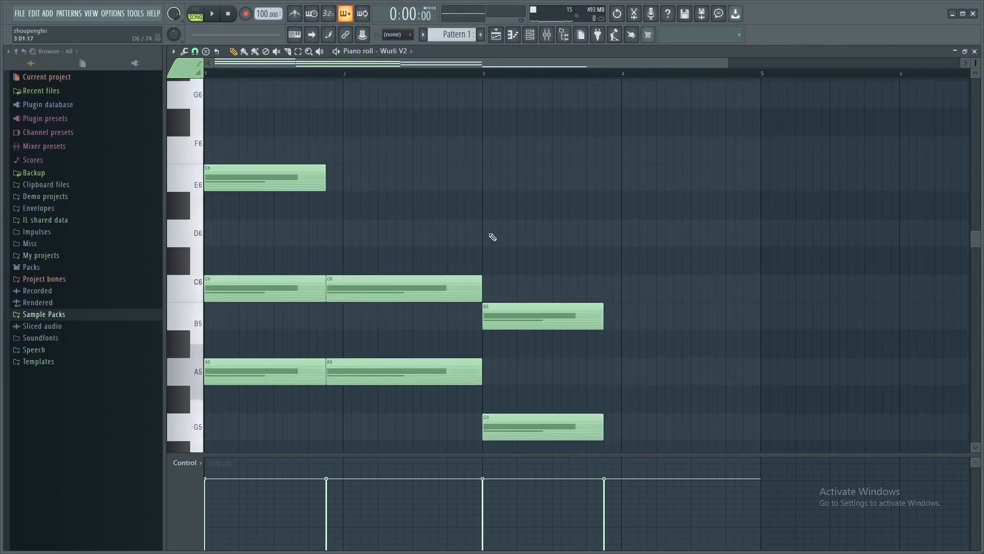
{"action": "scroll", "coordinate": [512, 246], "scroll_direction": "down", "scroll_amount": 4}
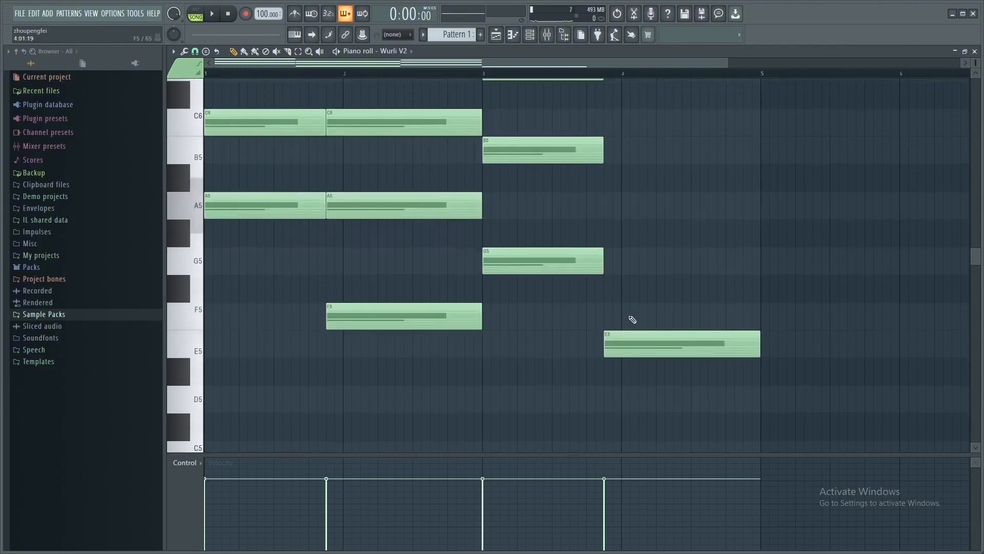
- Stack G5 and B5 notes of equal length above the last E5 note to form the fourth chord
{"action": "left_click", "coordinate": [611, 262]}
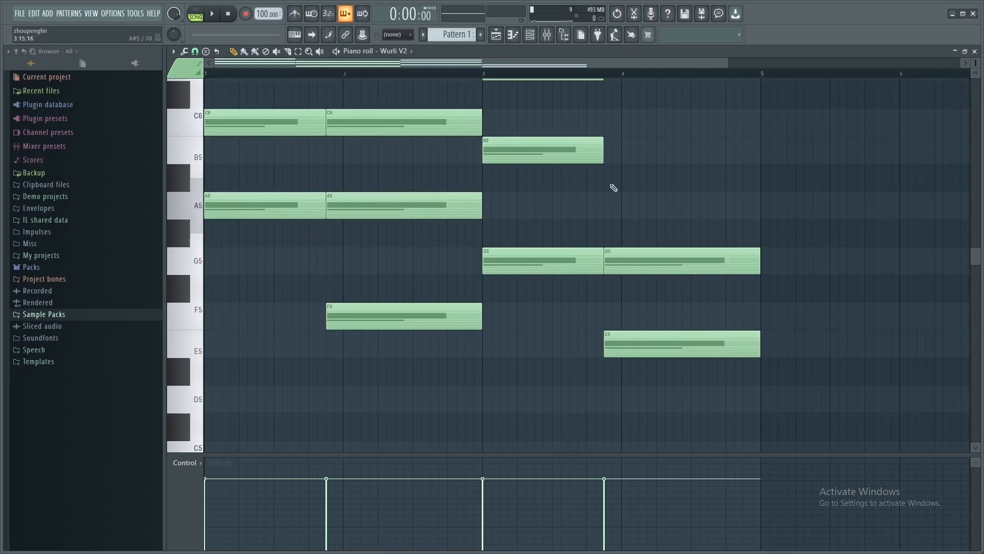
{"action": "left_click", "coordinate": [611, 159]}
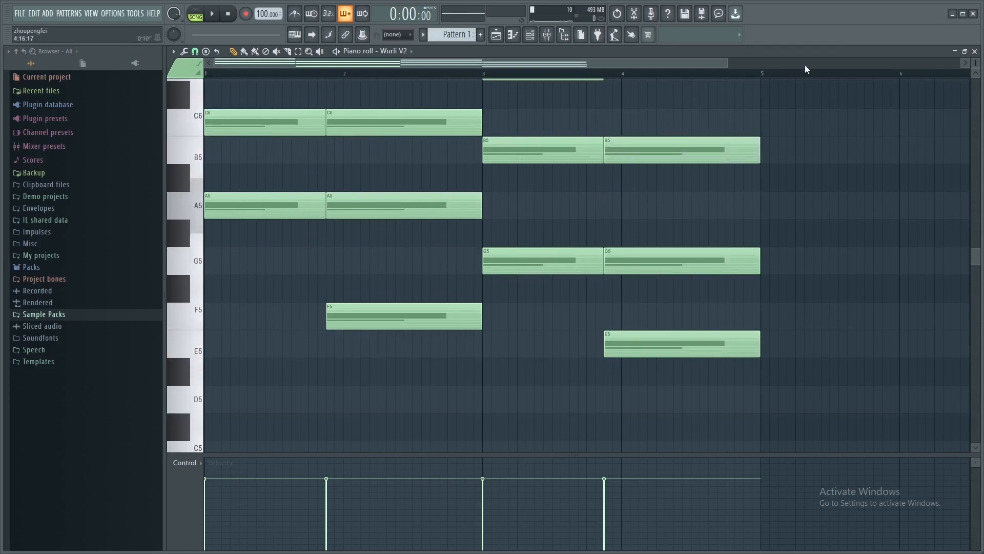
{"action": "left_click", "coordinate": [349, 88]}
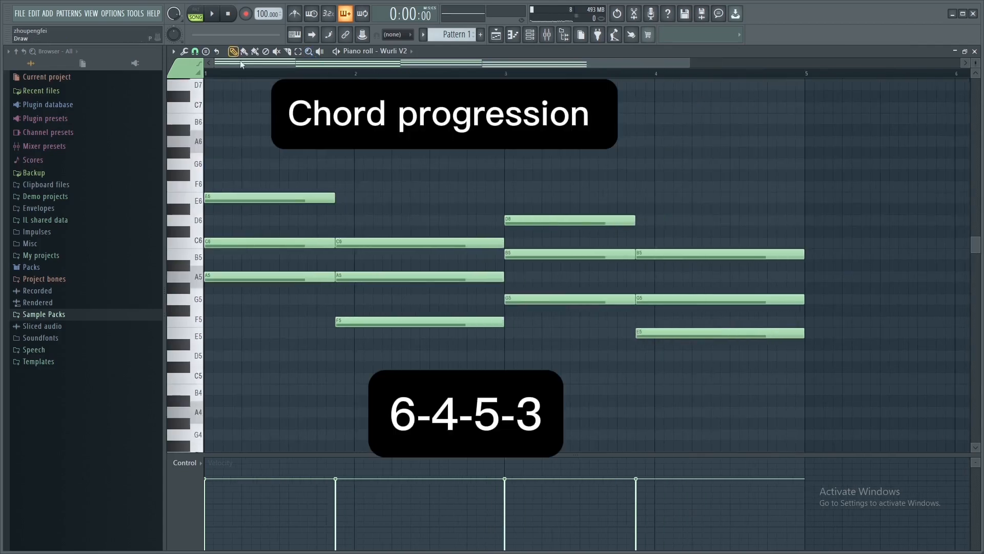
- Switch playback to pattern mode, listen through the four-chord progression and stop it
{"action": "key", "text": "space"}
{"action": "scroll", "coordinate": [387, 207], "scroll_direction": "down", "scroll_amount": 2}
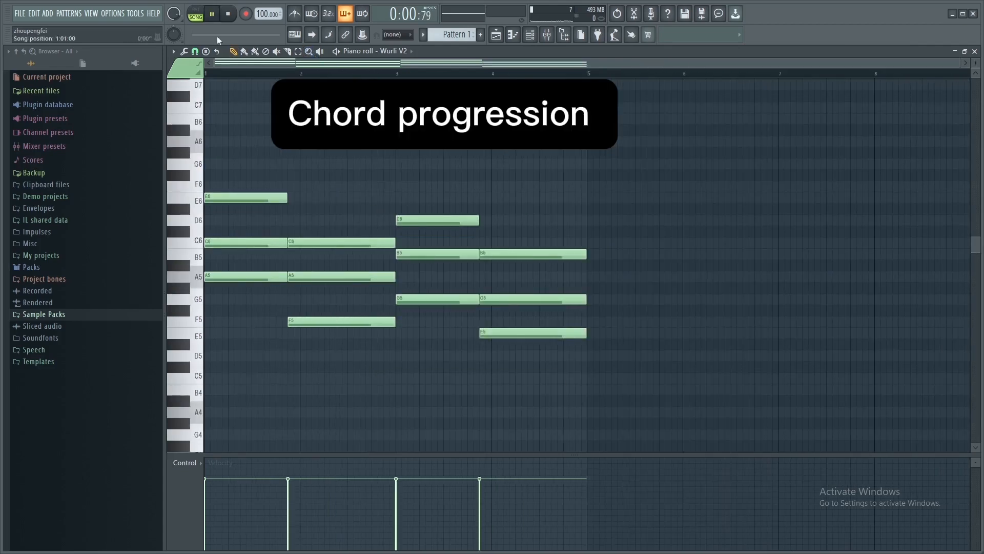
{"action": "left_click", "coordinate": [197, 14]}
{"action": "key", "text": "space"}
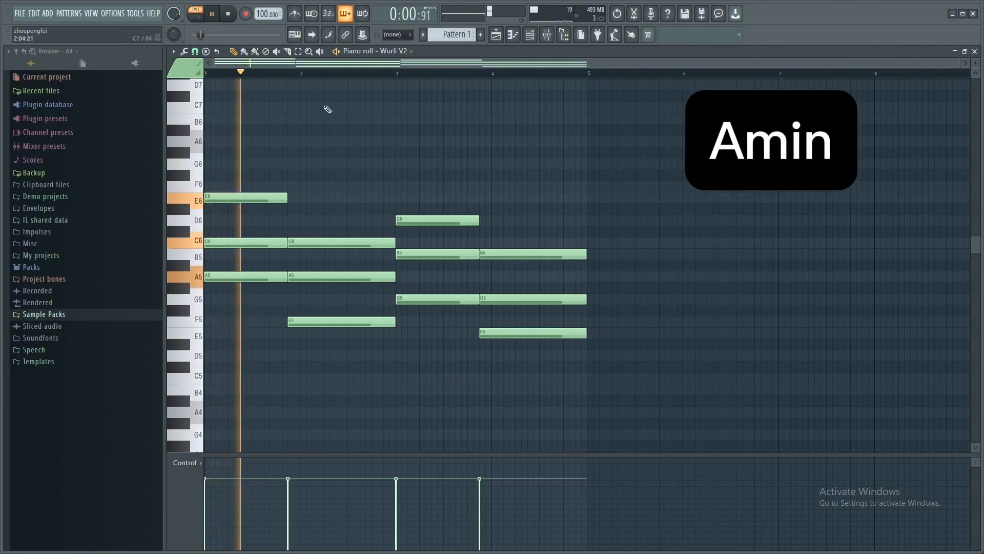
{"action": "scroll", "coordinate": [424, 170], "scroll_direction": "down", "scroll_amount": 2}
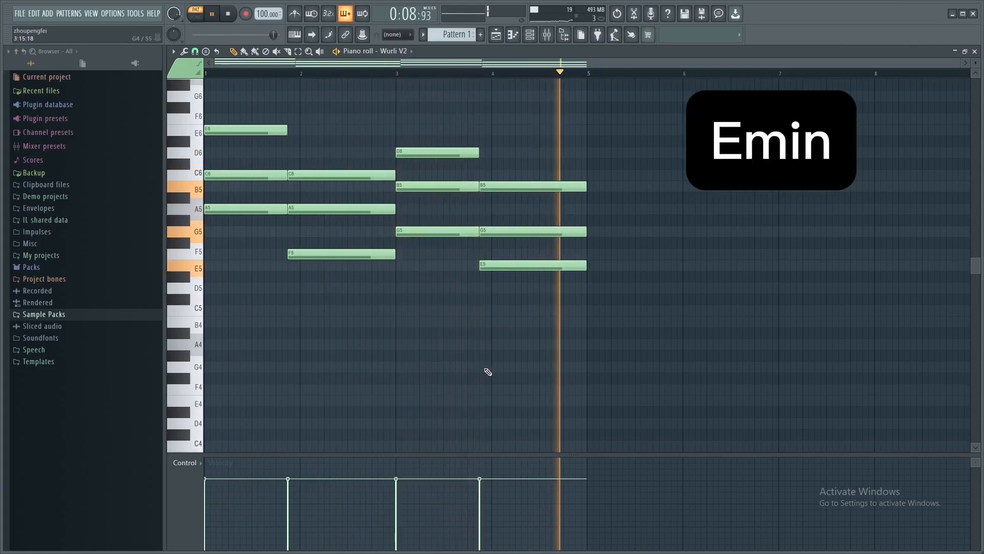
{"action": "key", "text": "space"}
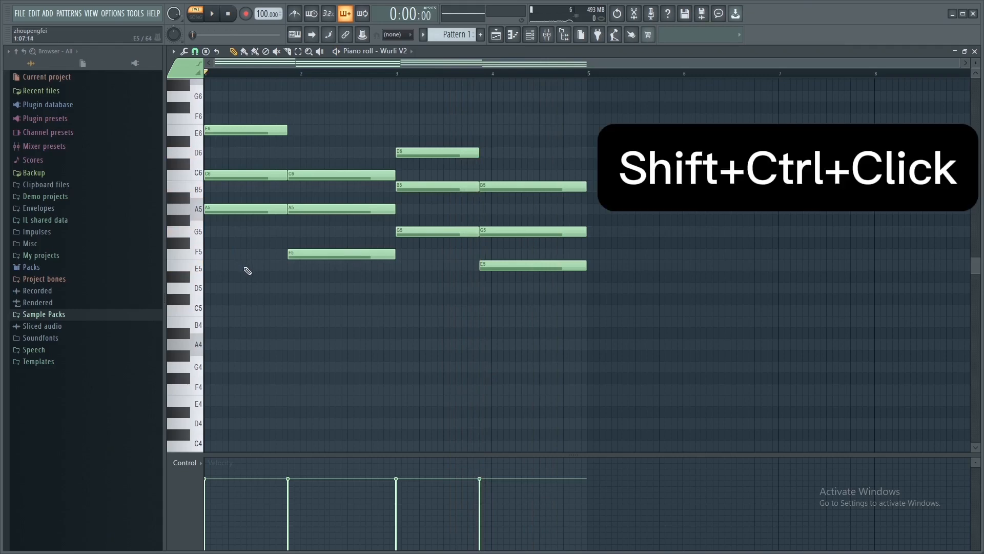
- Select the root notes A5, F5, G5 and E5 and duplicate them one octave lower
{"action": "left_click", "coordinate": [245, 209], "text": "ctrl+shift"}
{"action": "left_click", "coordinate": [394, 252], "text": "ctrl+shift"}
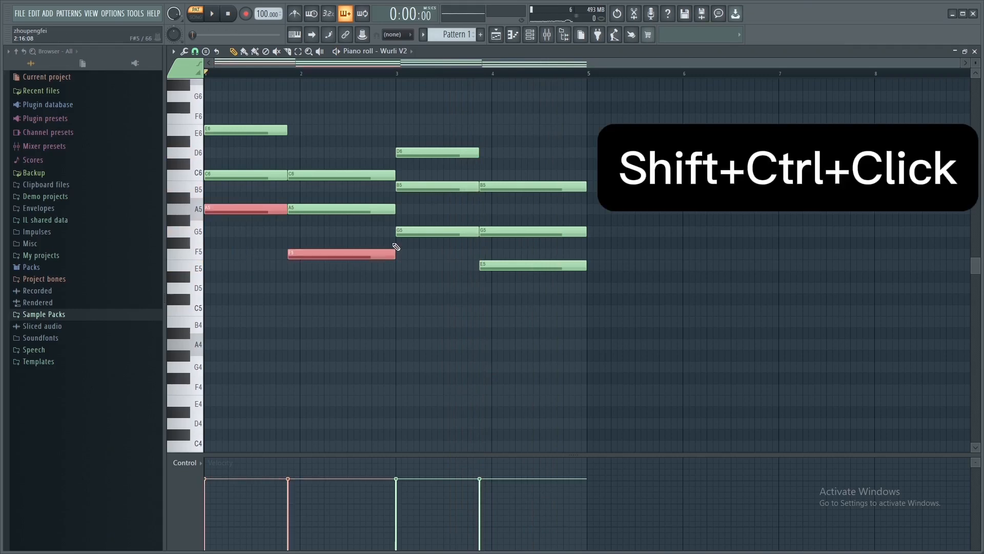
{"action": "left_click", "coordinate": [423, 231], "text": "ctrl+shift"}
{"action": "left_click", "coordinate": [490, 265], "text": "ctrl+shift"}
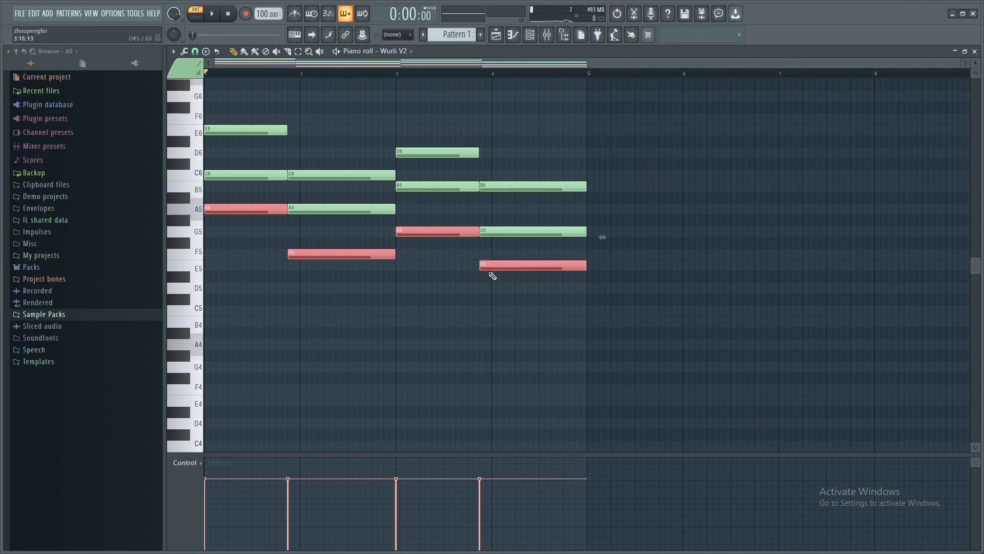
{"action": "key", "text": "ctrl+c"}
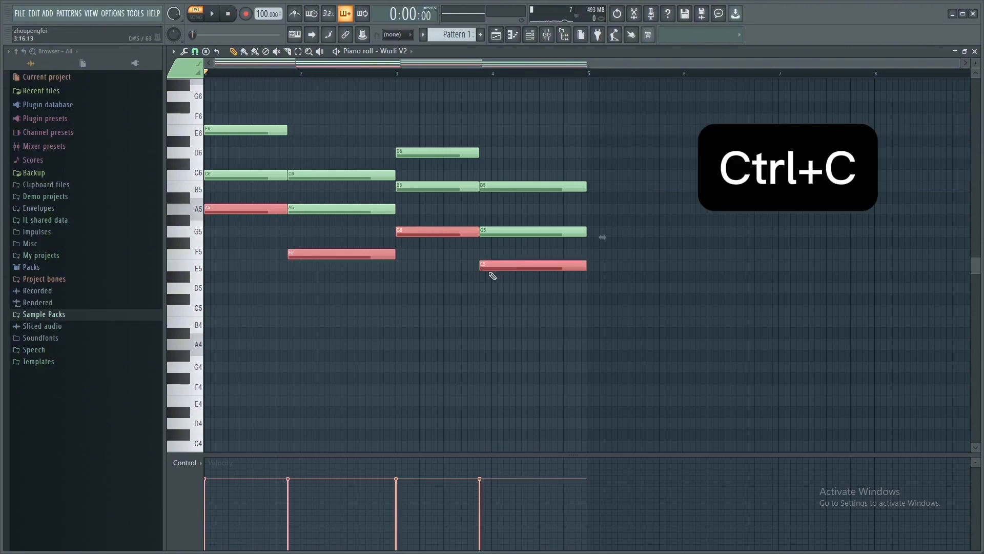
{"action": "key", "text": "ctrl+Down"}
{"action": "key", "text": "ctrl+v"}
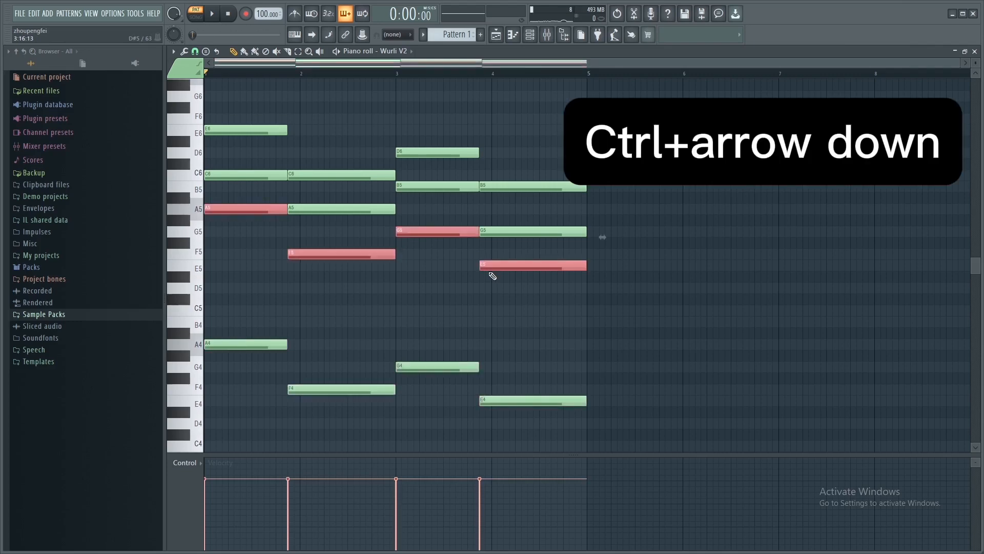
- Listen through the four-chord progression with the doubled root notes, and stop playback
{"action": "key", "text": "space"}
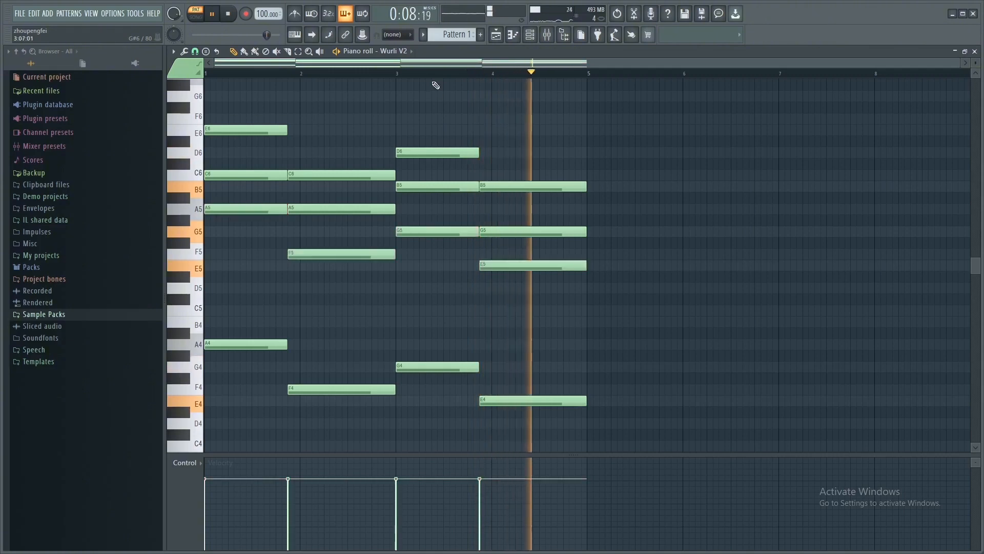
{"action": "key", "text": "space"}
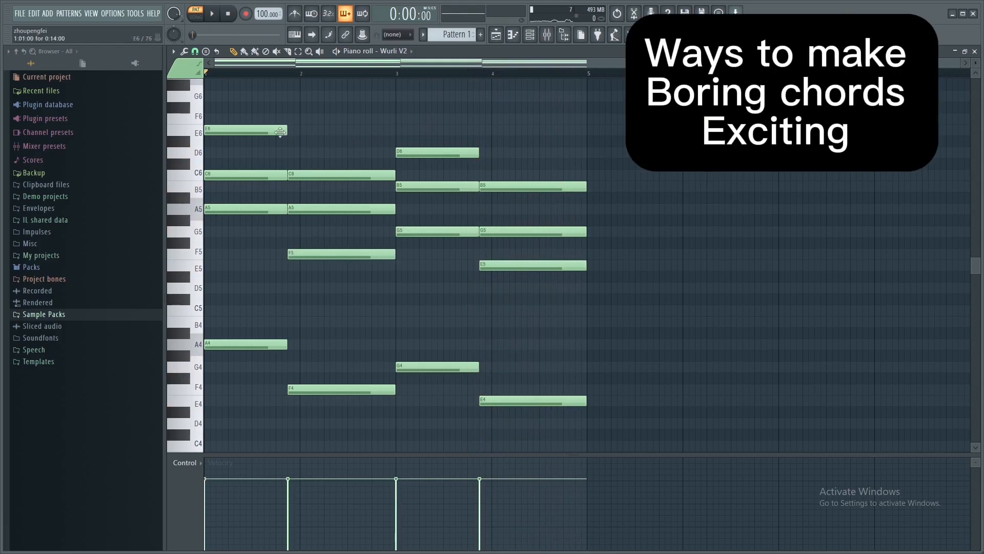
- Raise the first chord's A5, C6 and E6 notes one octave each, in that order, to demonstrate its inversions
{"action": "scroll", "coordinate": [236, 221], "scroll_direction": "up", "scroll_amount": 2}
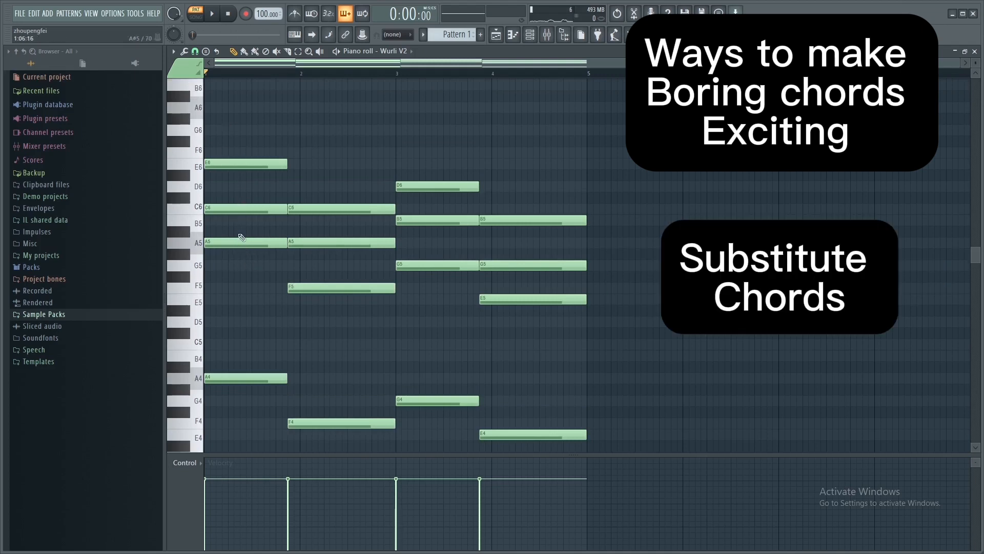
{"action": "left_click_drag", "start_coordinate": [240, 231], "coordinate": [254, 261]}
{"action": "key", "text": "ctrl+Up"}
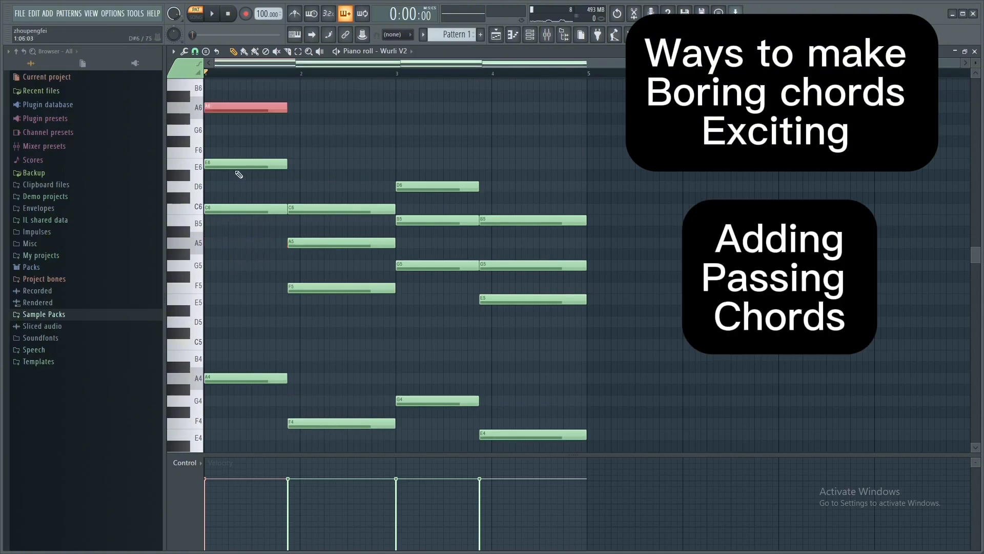
{"action": "left_click", "coordinate": [238, 209]}
{"action": "scroll", "coordinate": [254, 285], "scroll_direction": "up", "scroll_amount": 1}
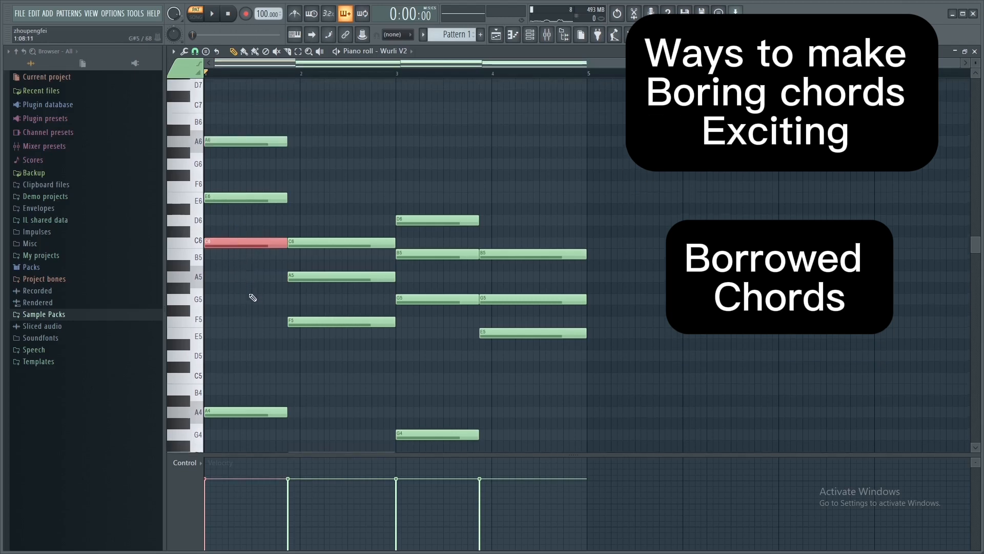
{"action": "key", "text": "ctrl+Up"}
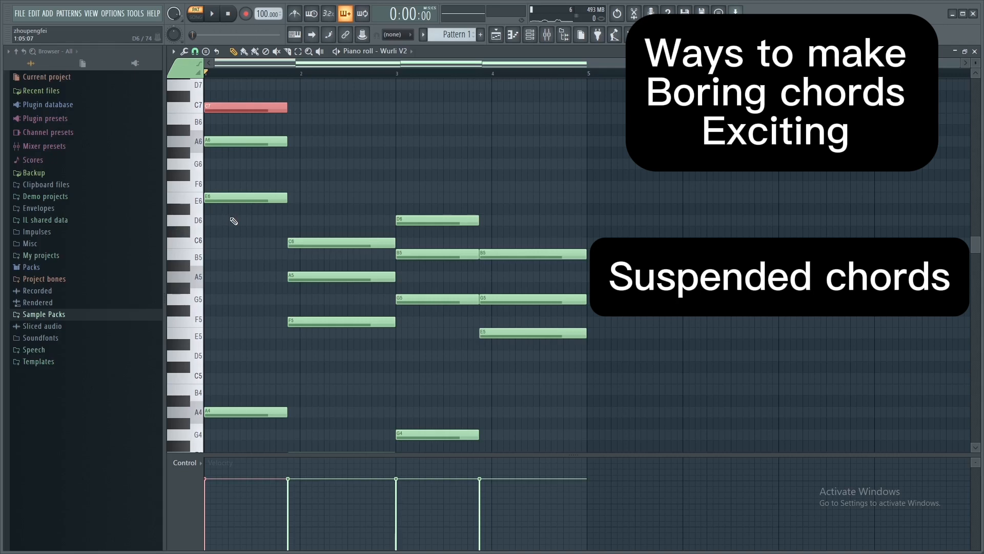
{"action": "left_click", "coordinate": [226, 196]}
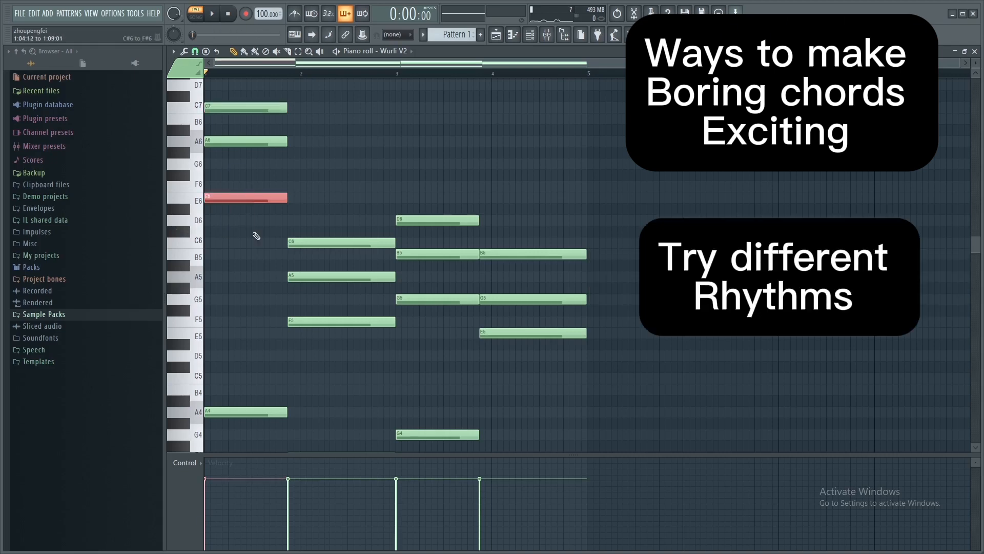
{"action": "key", "text": "Delete"}
{"action": "scroll", "coordinate": [276, 239], "scroll_direction": "up", "scroll_amount": 2}
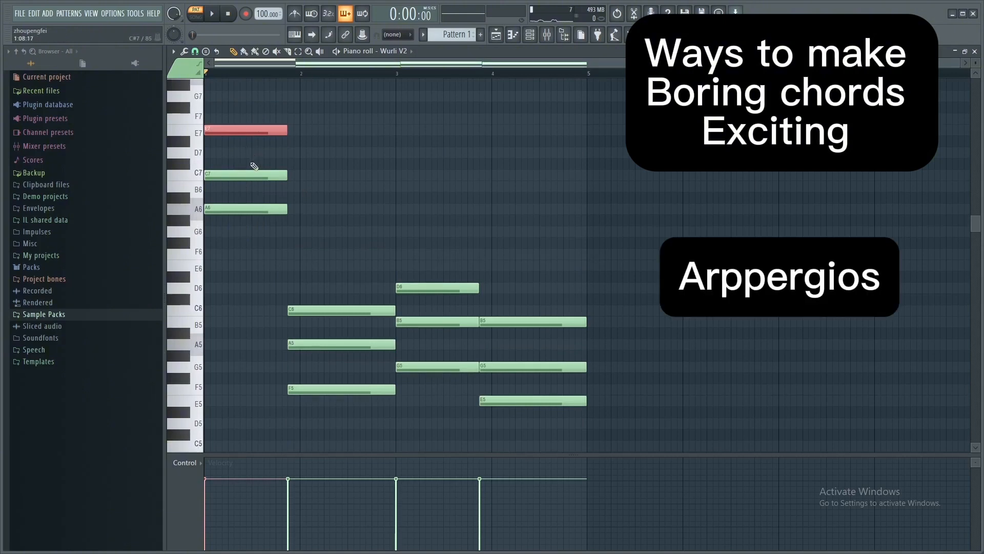
- Lower the first chord's upper notes by octaves to form the inversion E5, A5 and C6 above the A4 root
{"action": "left_click_drag", "start_coordinate": [235, 103], "coordinate": [252, 280]}
{"action": "key", "text": "ctrl+Down"}
{"action": "key", "text": "ctrl+Down"}
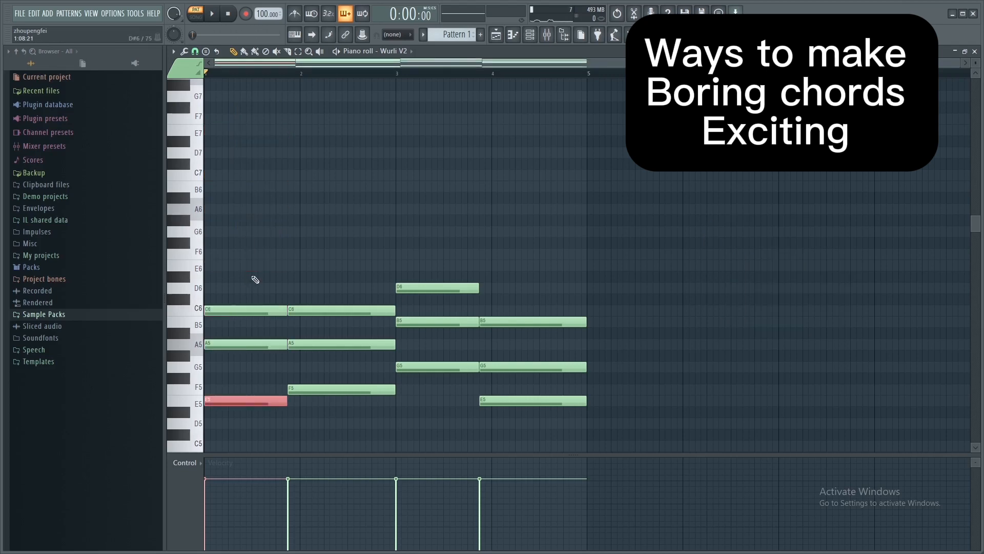
- Raise the fourth chord's E5 note one octave to E6 to invert the chord
{"action": "scroll", "coordinate": [370, 342], "scroll_direction": "down", "scroll_amount": 3}
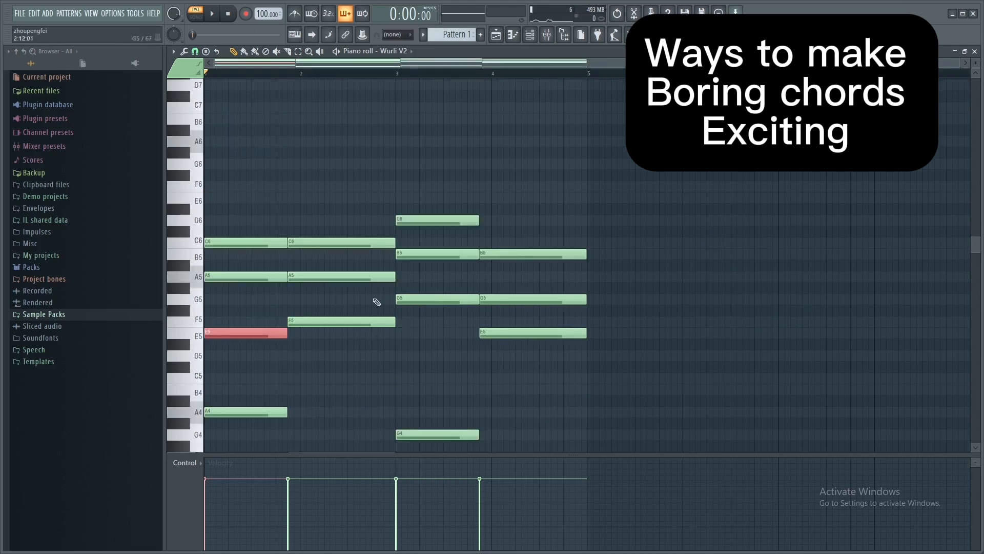
{"action": "left_click_drag", "start_coordinate": [501, 331], "coordinate": [510, 357]}
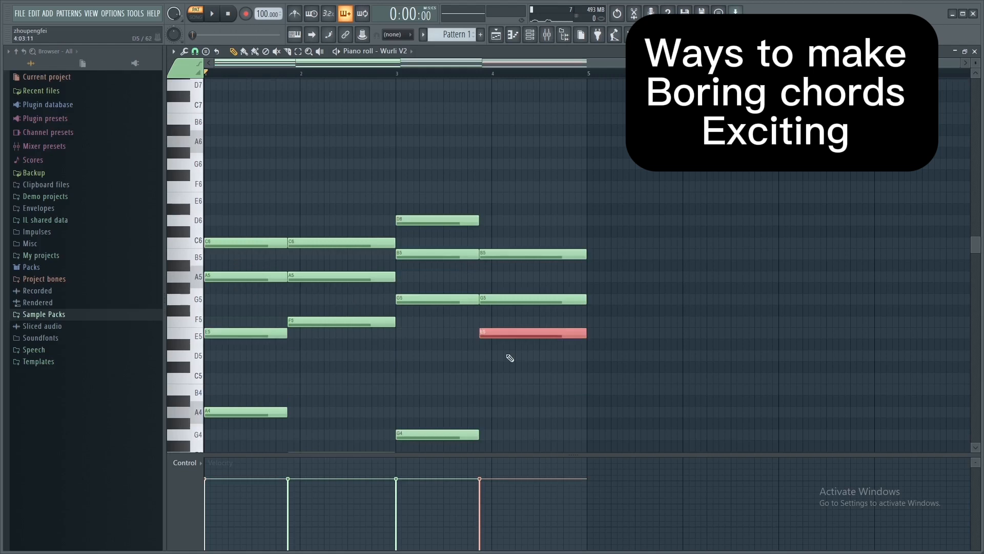
{"action": "key", "text": "ctrl+Up"}
- Listen through the progression with the inverted first and fourth chords, and stop playback
{"action": "key", "text": "space"}
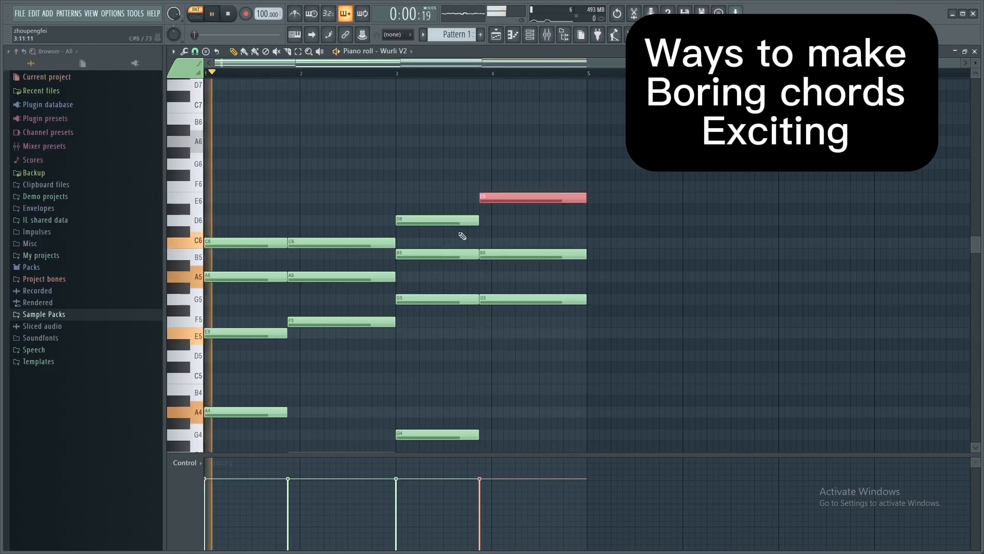
{"action": "scroll", "coordinate": [594, 312], "scroll_direction": "down", "scroll_amount": 4}
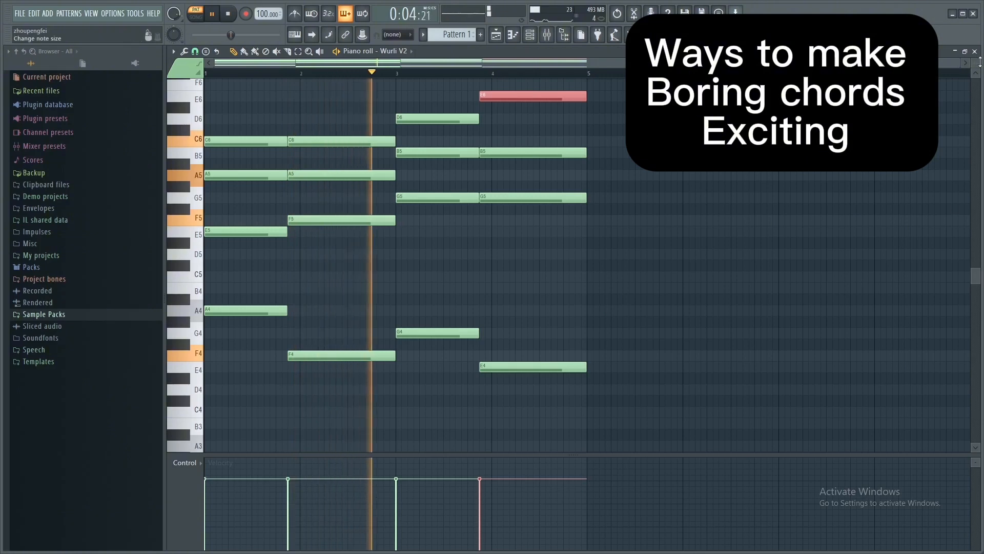
{"action": "left_click_drag", "start_coordinate": [980, 62], "coordinate": [980, 59]}
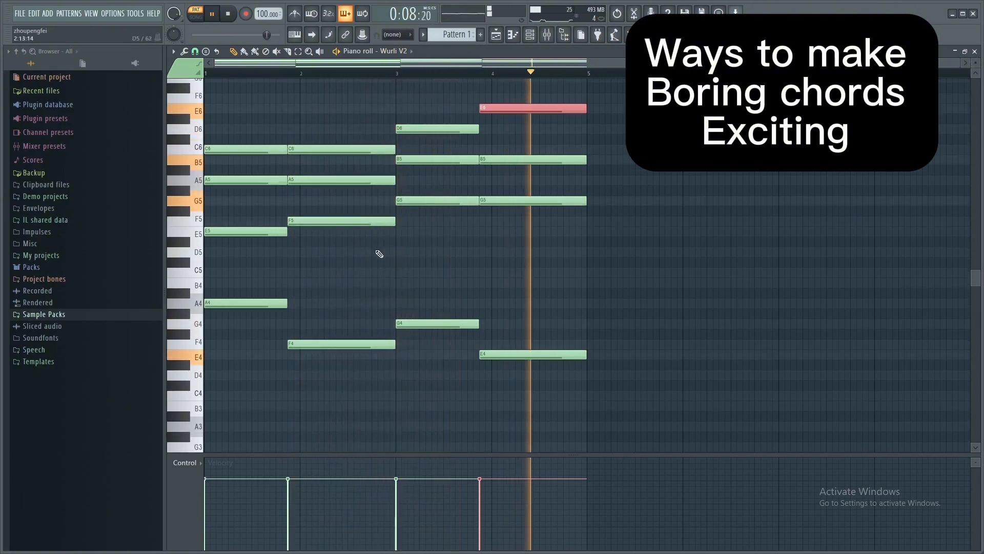
{"action": "key", "text": "space"}
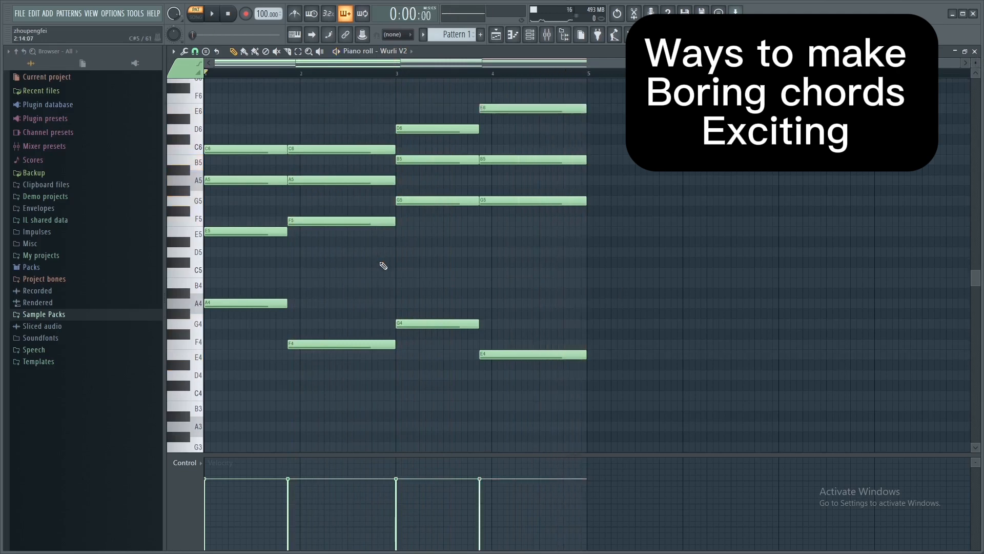
- Select the A5 notes of the first two chords and the B5 notes of the last two and raise them one octave
{"action": "left_click", "coordinate": [239, 183], "text": "ctrl+shift"}
{"action": "left_click", "coordinate": [338, 180], "text": "ctrl+shift"}
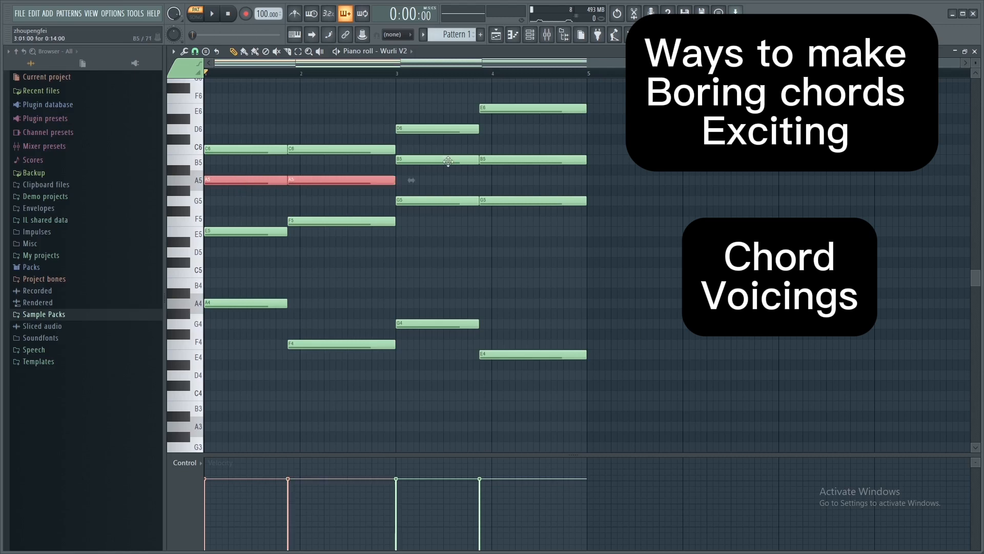
{"action": "left_click", "coordinate": [448, 162], "text": "ctrl+shift"}
{"action": "left_click", "coordinate": [509, 160], "text": "ctrl+shift"}
{"action": "scroll", "coordinate": [626, 237], "scroll_direction": "up", "scroll_amount": 1}
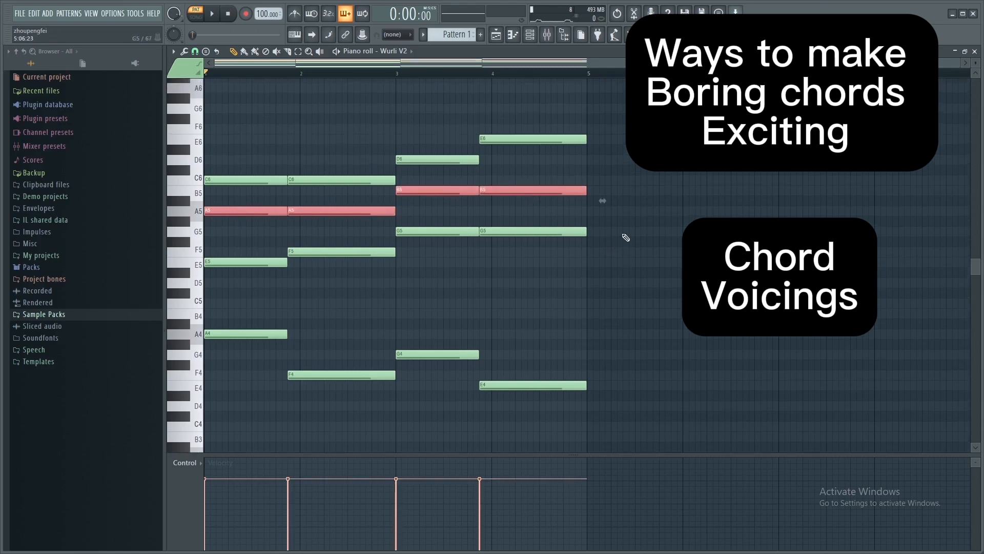
{"action": "key", "text": "ctrl+Up"}
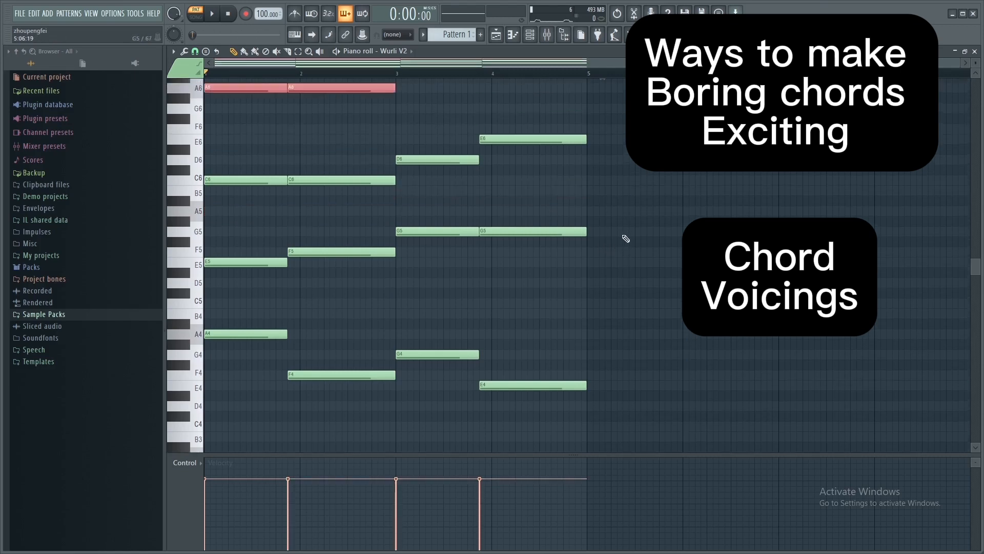
- Clear the note selection while listening to the wider chord voicings, and stop playback
{"action": "scroll", "coordinate": [626, 238], "scroll_direction": "up", "scroll_amount": 1}
{"action": "key", "text": "space"}
{"action": "left_click", "coordinate": [672, 302]}
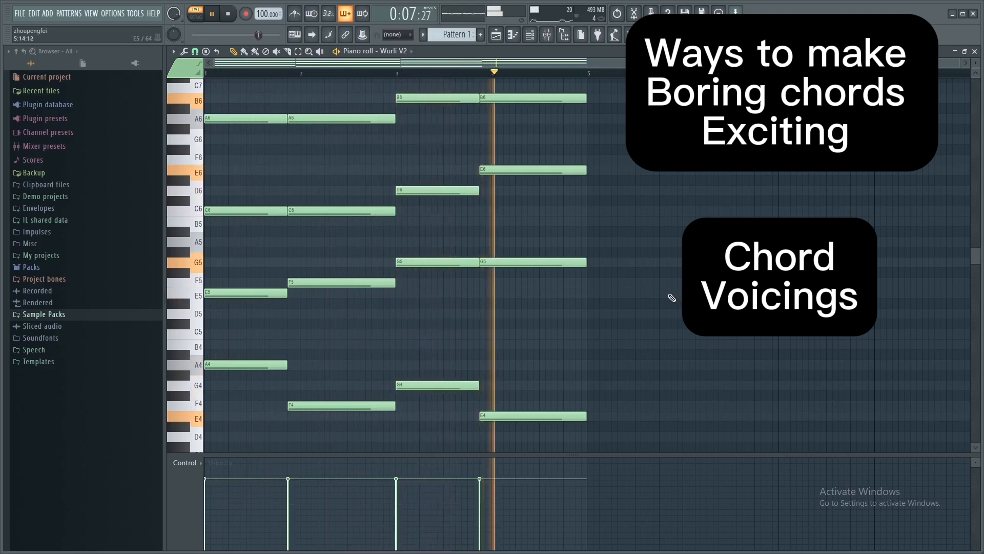
{"action": "key", "text": "space"}
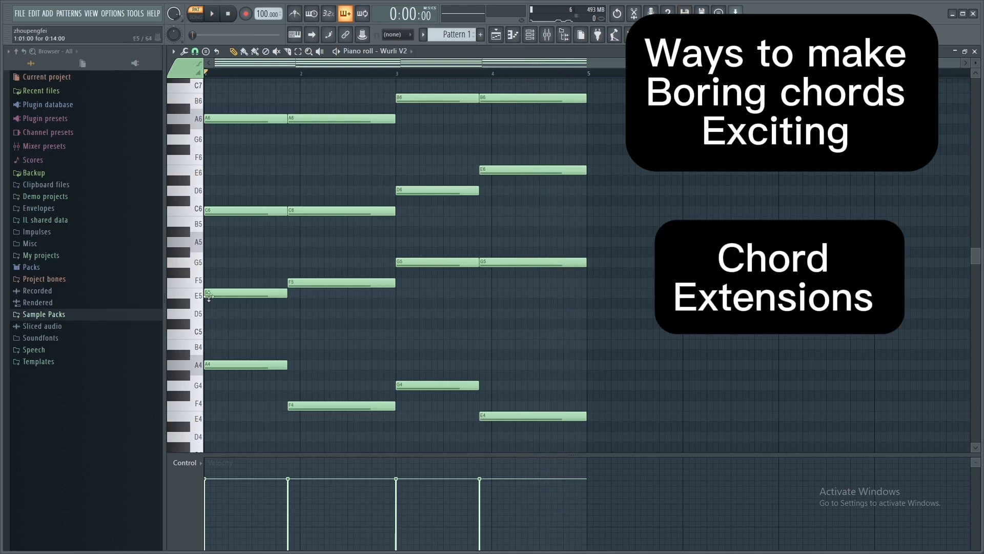
- Add a B5 pedal tone to the first two chords and duplicate both notes onto the third and fourth chords
{"action": "left_click", "coordinate": [220, 222]}
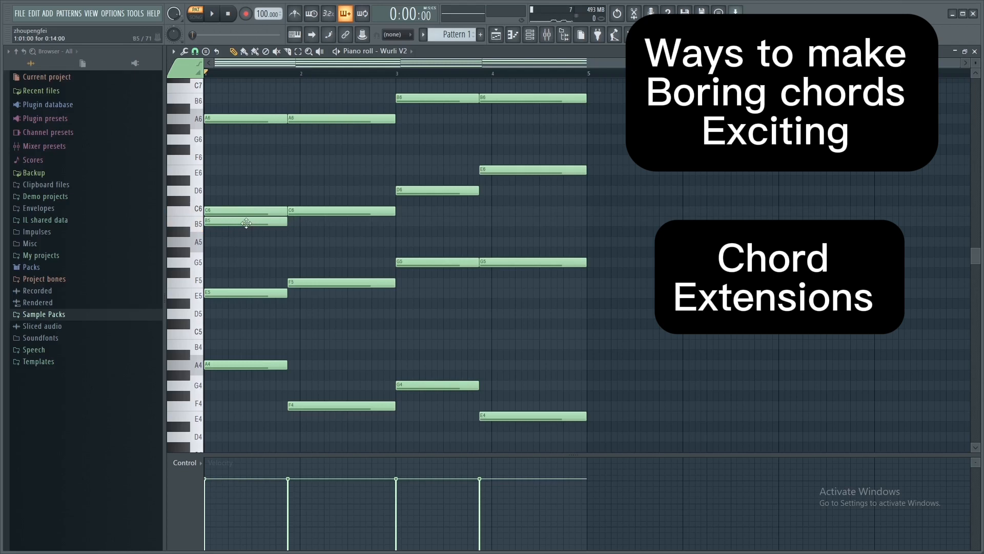
{"action": "left_click", "coordinate": [295, 222]}
{"action": "left_click_drag", "start_coordinate": [339, 222], "coordinate": [333, 222]}
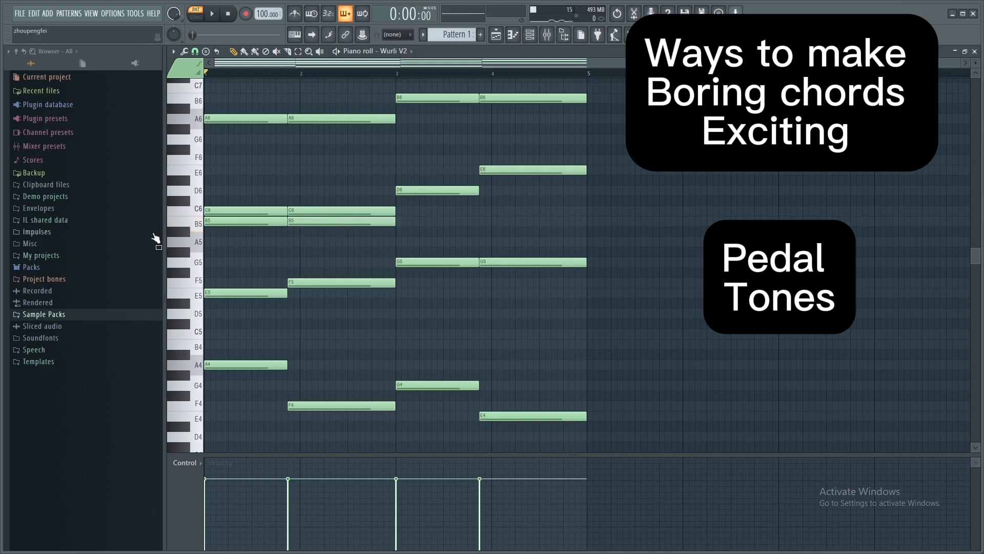
{"action": "left_click", "coordinate": [193, 222], "text": "ctrl"}
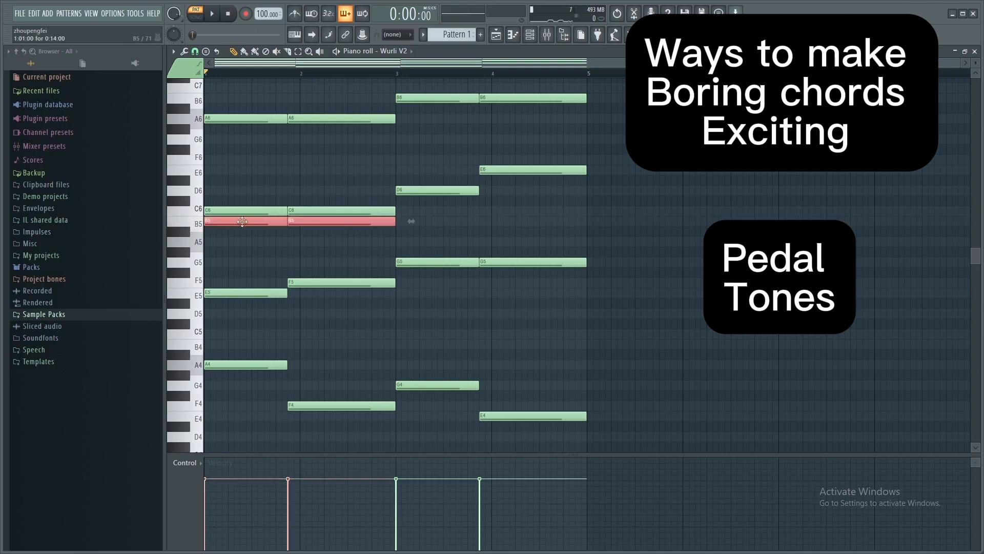
{"action": "left_click_drag", "start_coordinate": [241, 222], "coordinate": [436, 224]}
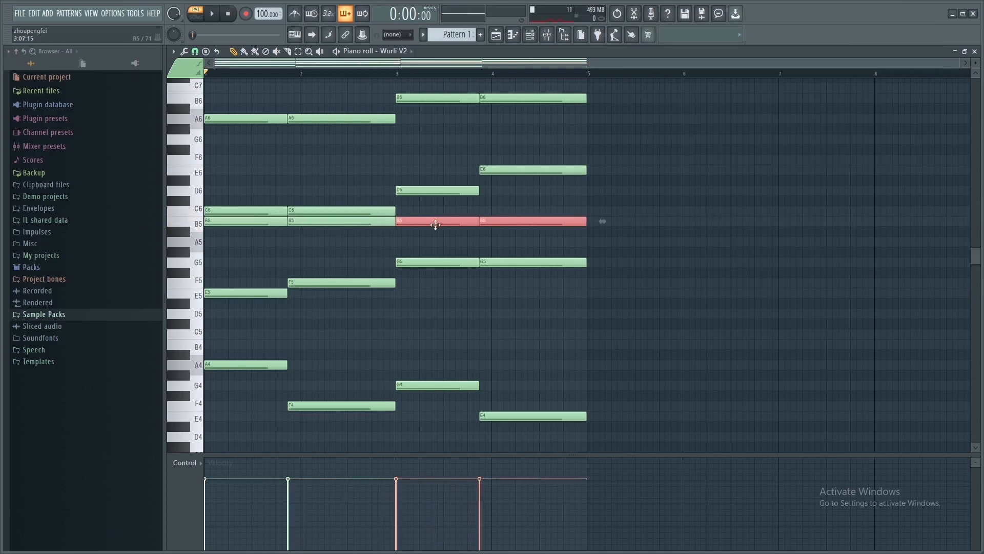
- Listen through the progression with the B5 pedal tone, clear the note selection and stop playback
{"action": "scroll", "coordinate": [660, 298], "scroll_direction": "down", "scroll_amount": 2}
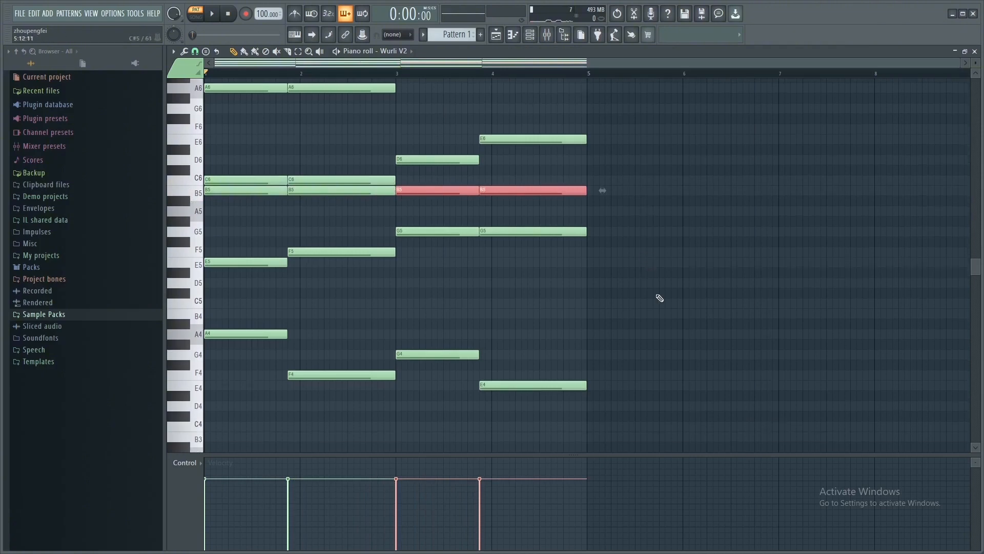
{"action": "scroll", "coordinate": [660, 298], "scroll_direction": "up", "scroll_amount": 2}
{"action": "key", "text": "space"}
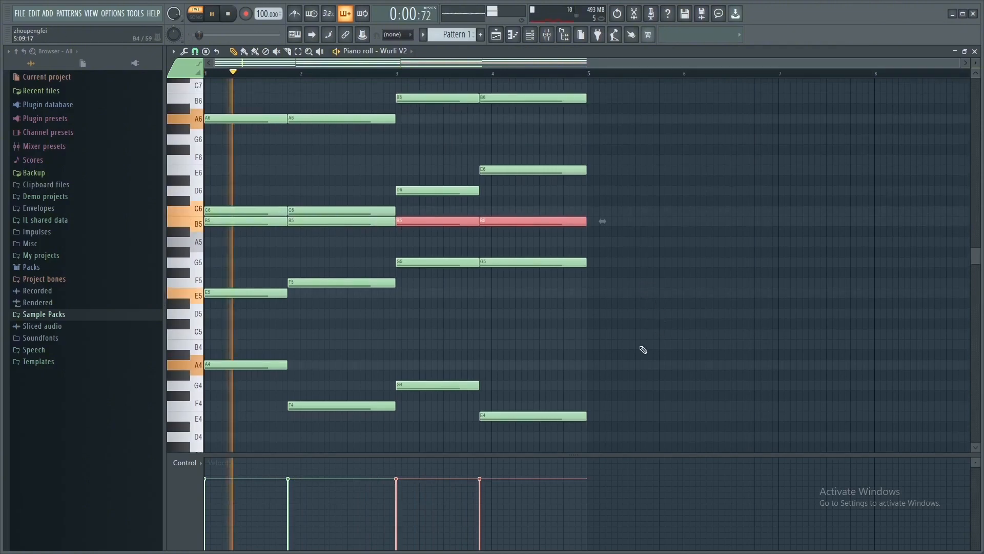
{"action": "left_click", "coordinate": [646, 348]}
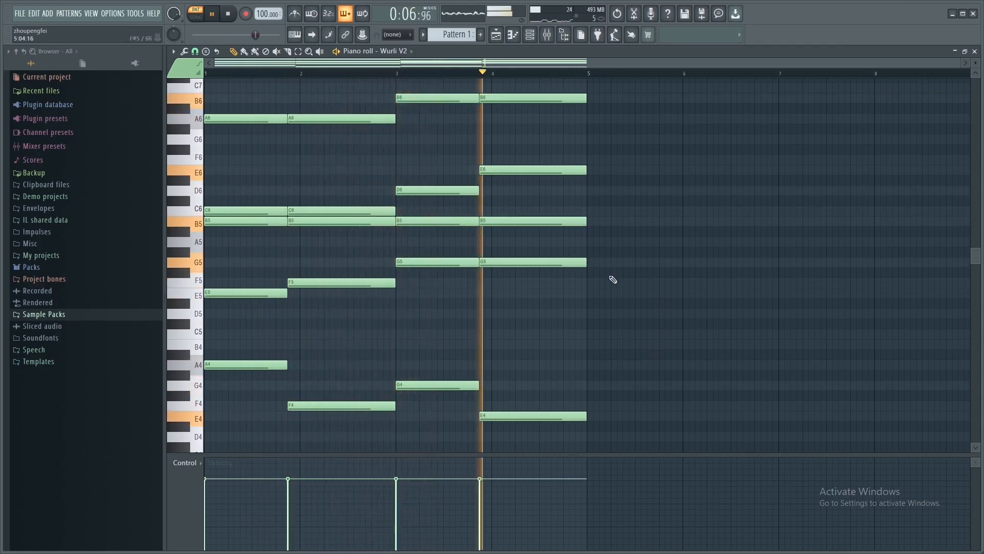
{"action": "key", "text": "space"}
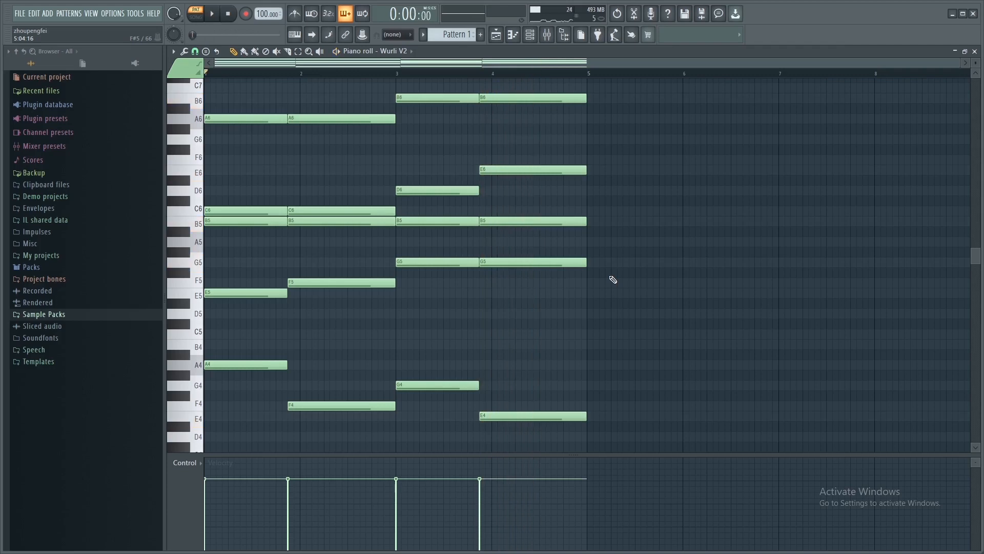
- Randomize the velocity levels of the chord notes with the piano roll randomizer and accept the change
{"action": "key", "text": "alt+r"}
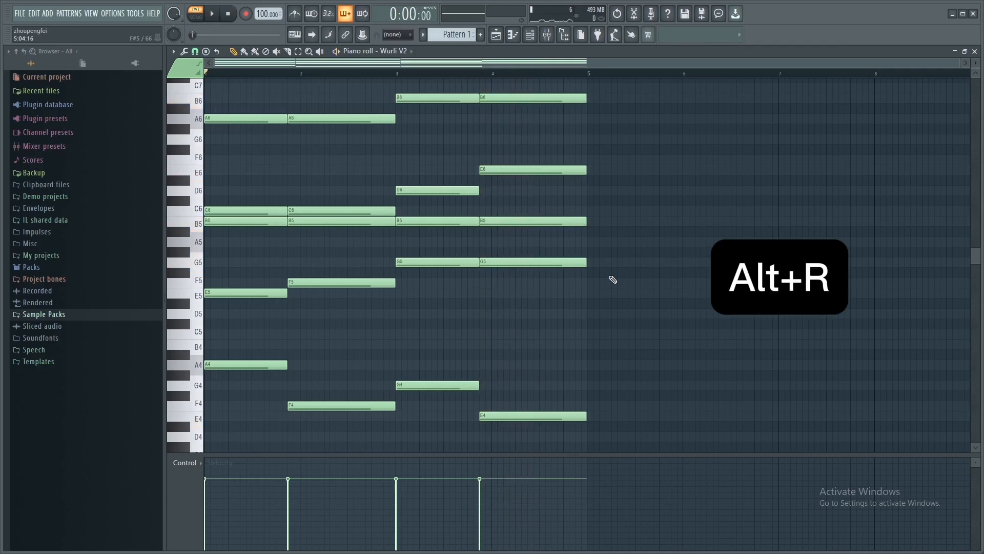
{"action": "key", "text": "alt+r"}
{"action": "mouse_move", "coordinate": [474, 314]}
{"action": "left_mouse_down"}
{"action": "mouse_move", "coordinate": [474, 294]}
{"action": "mouse_move", "coordinate": [473, 324]}
{"action": "left_mouse_up"}
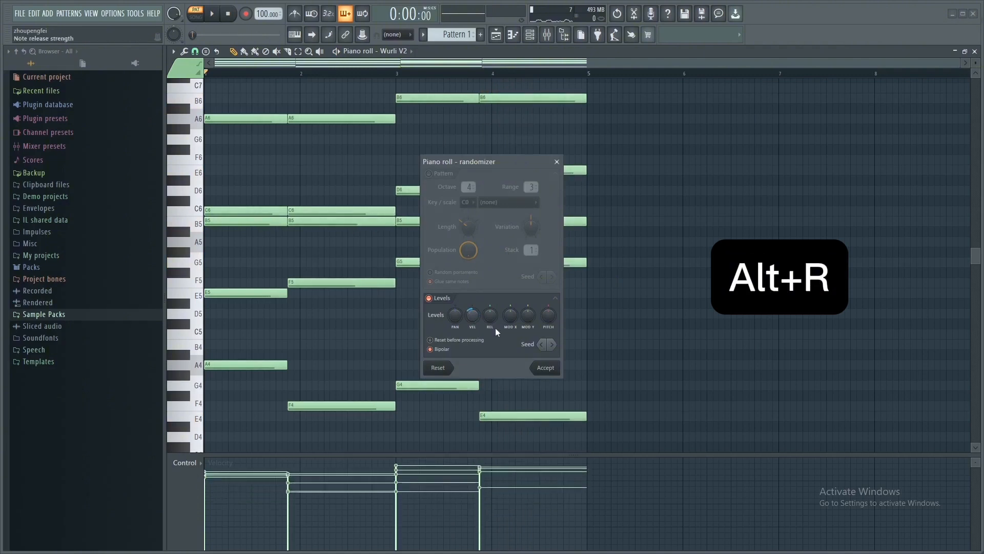
{"action": "left_click", "coordinate": [553, 368]}
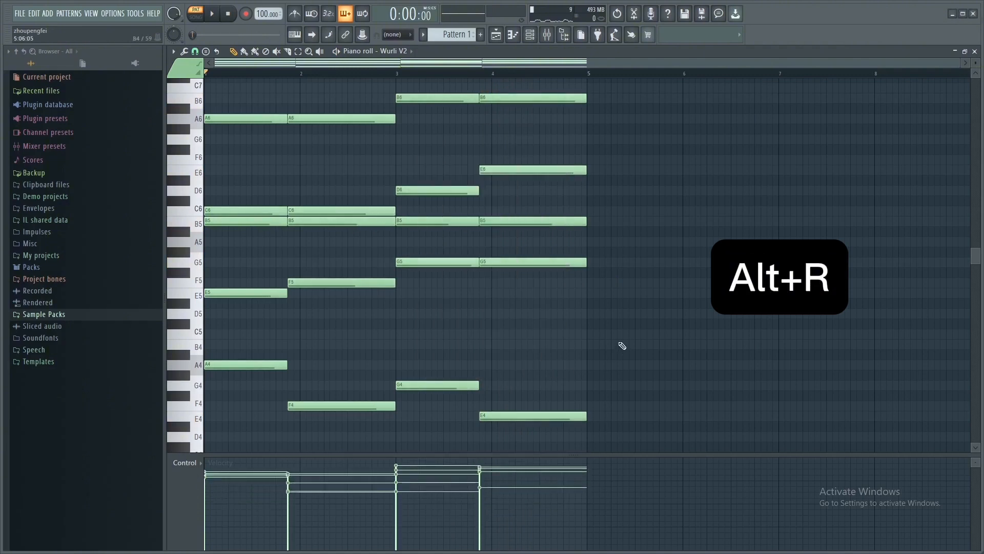
- Strum all the chord notes with the strumizer, audition a strong start time, reduce it to a very slight amount with Preserve end on and accept
{"action": "key", "text": "alt+s"}
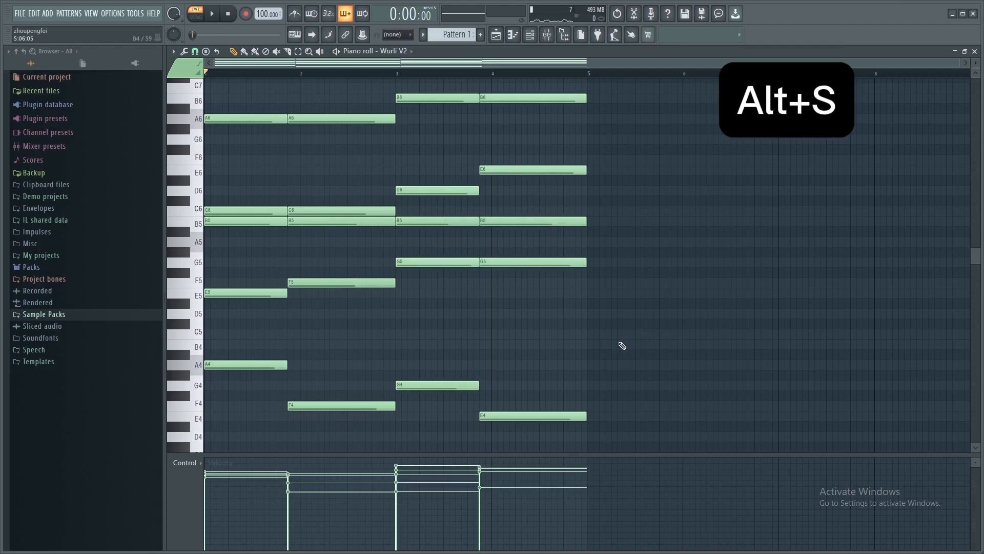
{"action": "mouse_move", "coordinate": [734, 220]}
{"action": "left_mouse_down"}
{"action": "mouse_move", "coordinate": [734, 200]}
{"action": "mouse_move", "coordinate": [733, 238]}
{"action": "mouse_move", "coordinate": [732, 223]}
{"action": "left_mouse_up"}
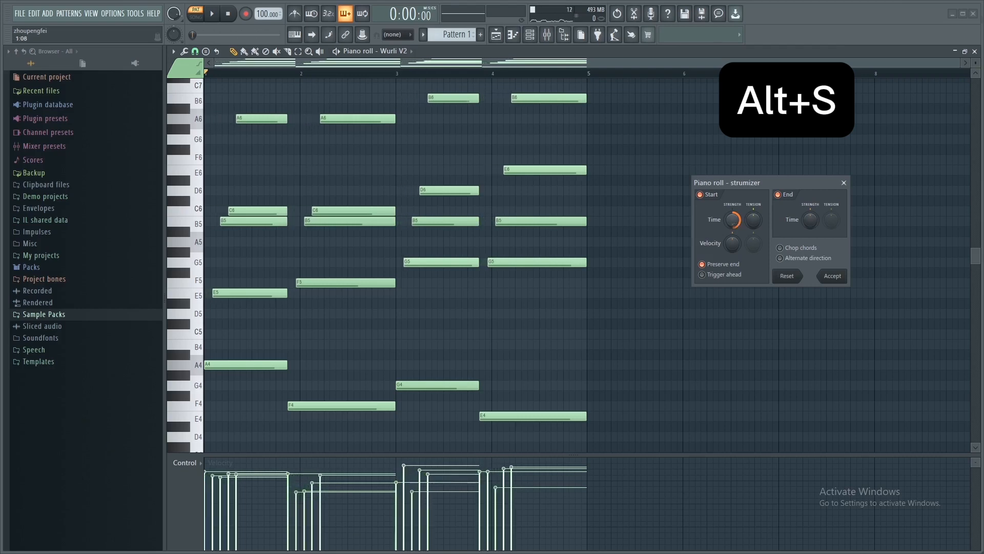
{"action": "key", "text": "space"}
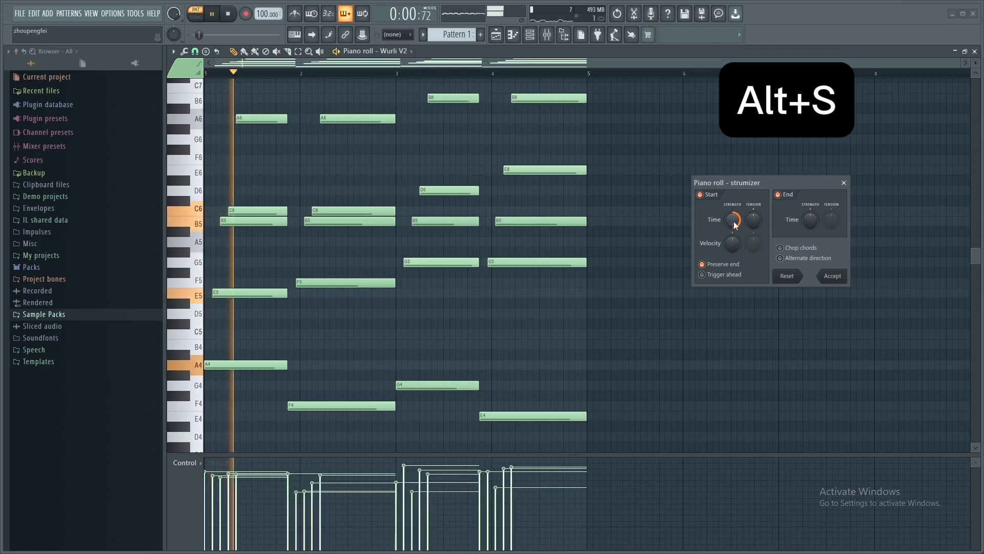
{"action": "key", "text": "space"}
{"action": "left_click_drag", "start_coordinate": [734, 224], "coordinate": [734, 239]}
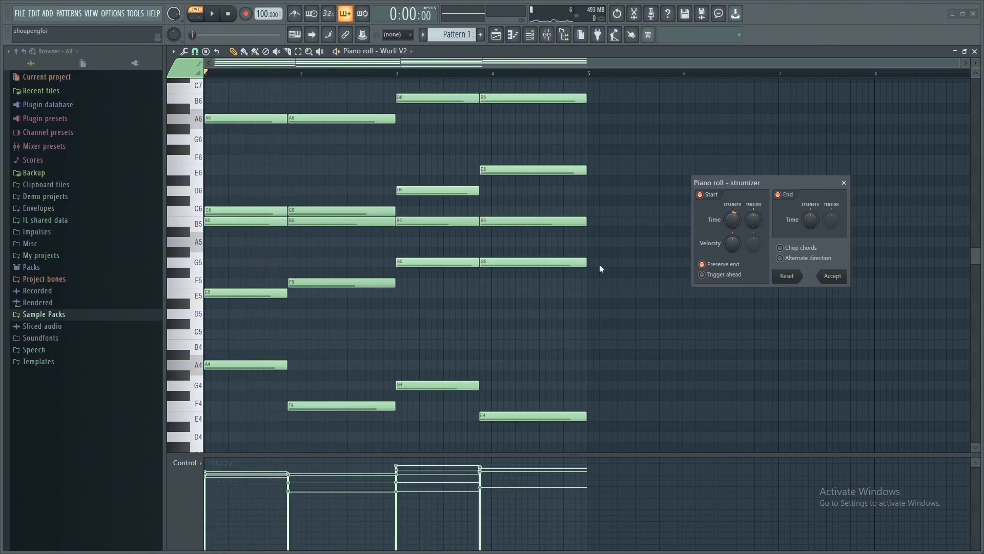
{"action": "left_click", "coordinate": [704, 265]}
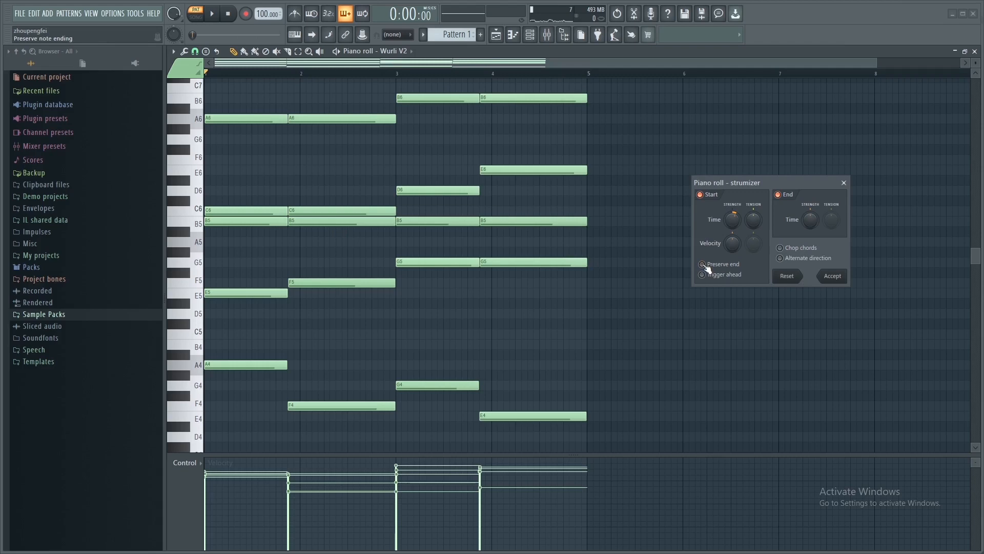
{"action": "left_click", "coordinate": [705, 265]}
{"action": "key", "text": "Return"}
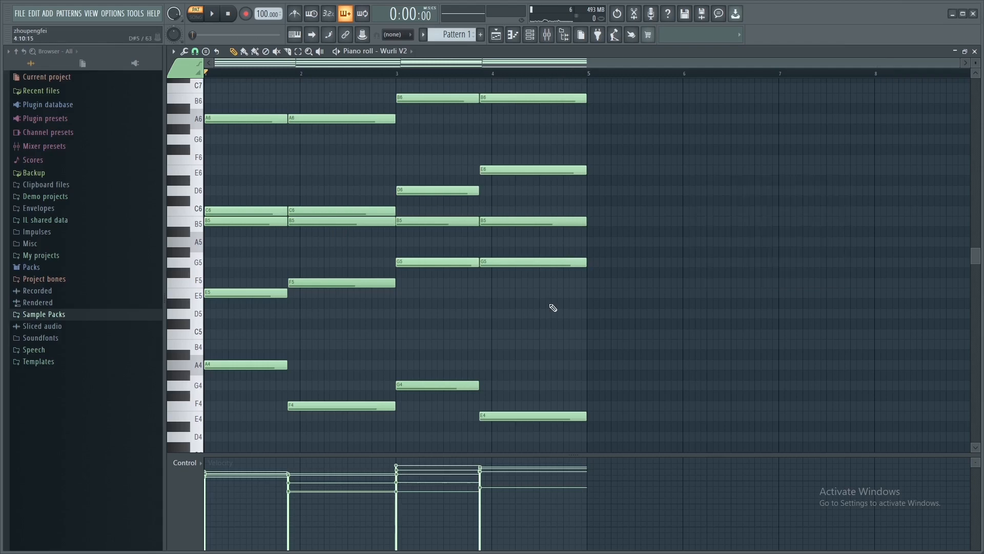
- Randomize the chord notes' velocity levels once more with the randomizer, trying the pattern option but leaving it off, and accept
{"action": "key", "text": "alt+r"}
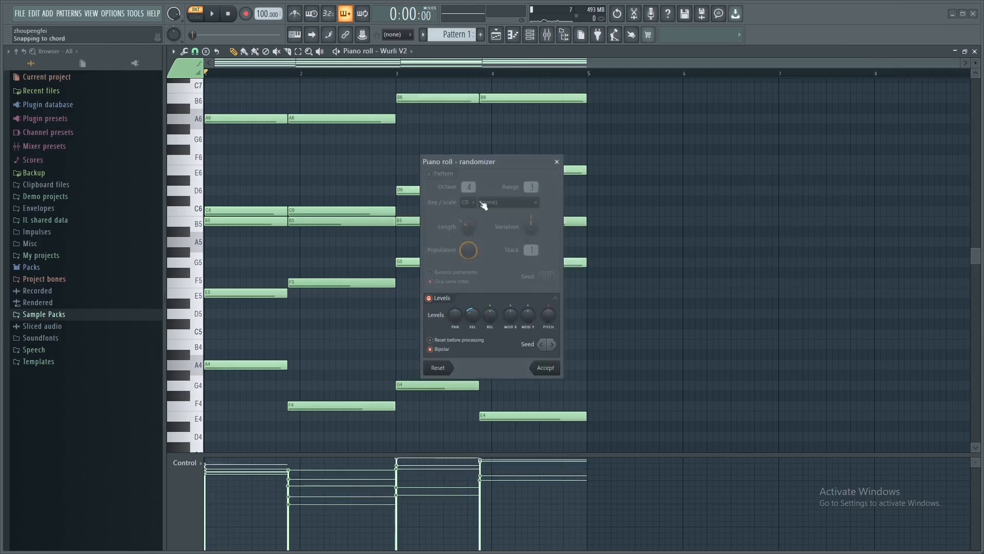
{"action": "left_click", "coordinate": [429, 174]}
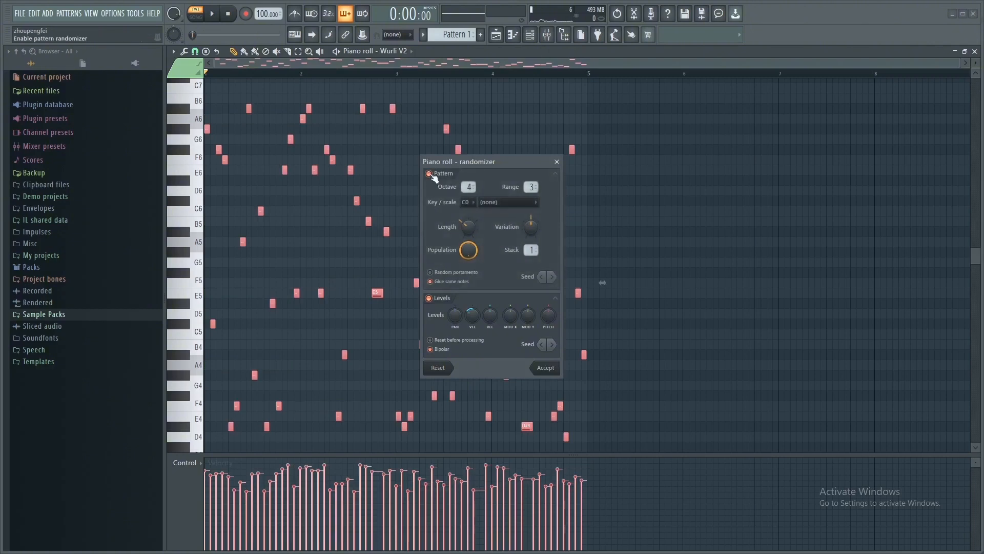
{"action": "left_click", "coordinate": [430, 175]}
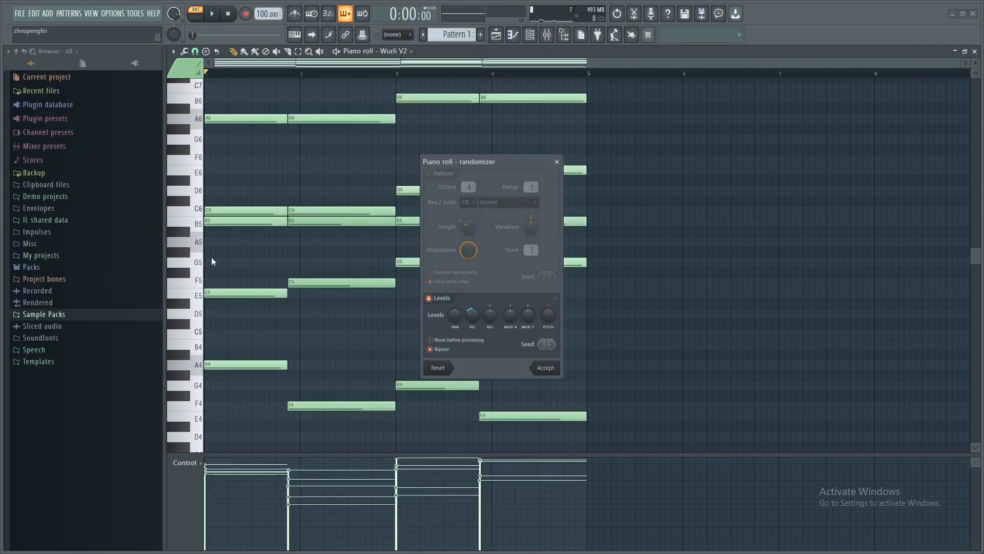
{"action": "left_click", "coordinate": [545, 367]}
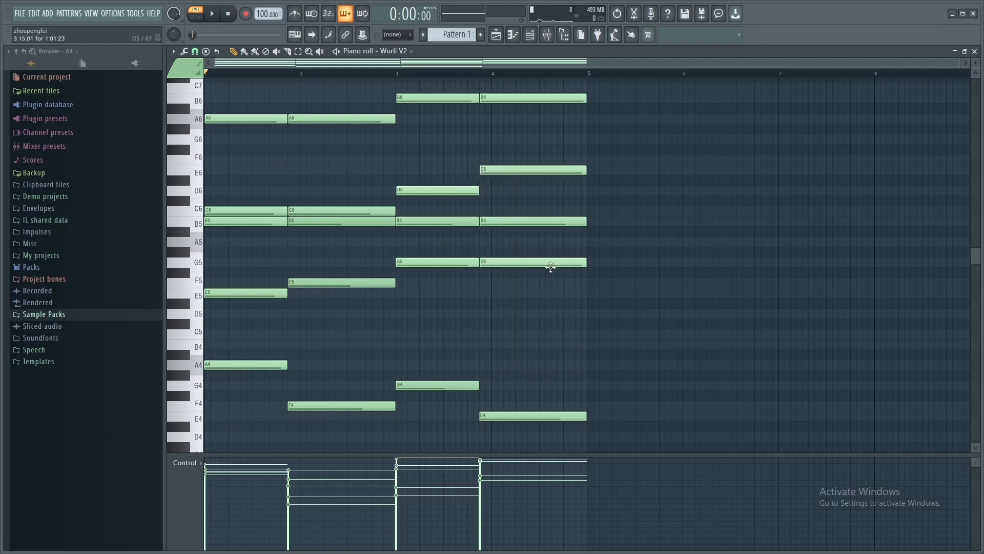
- Lower the chord notes' velocities with the level scaling tool, adjusting multiply, center and tension, accept and listen to the progression
{"action": "key", "text": "alt+x"}
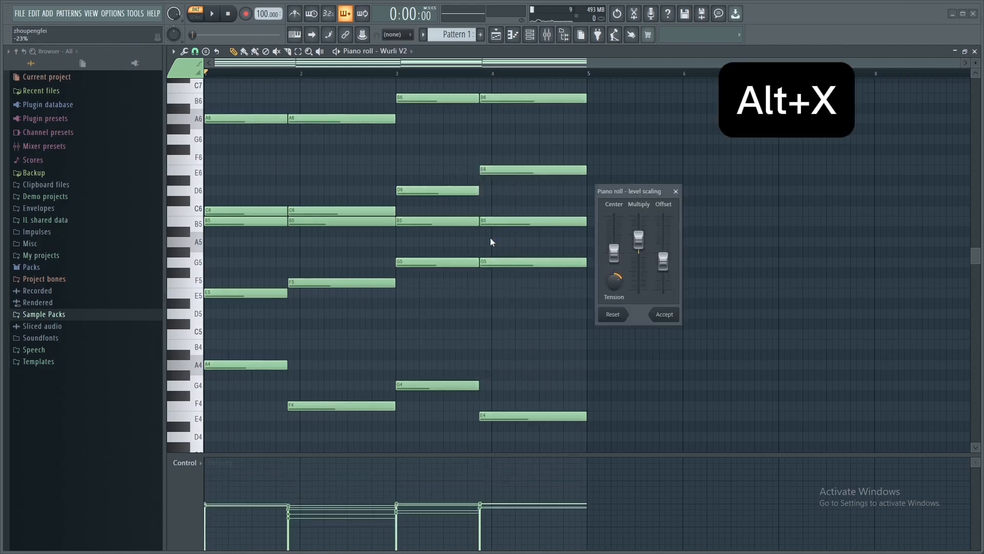
{"action": "left_click_drag", "start_coordinate": [638, 246], "coordinate": [614, 241]}
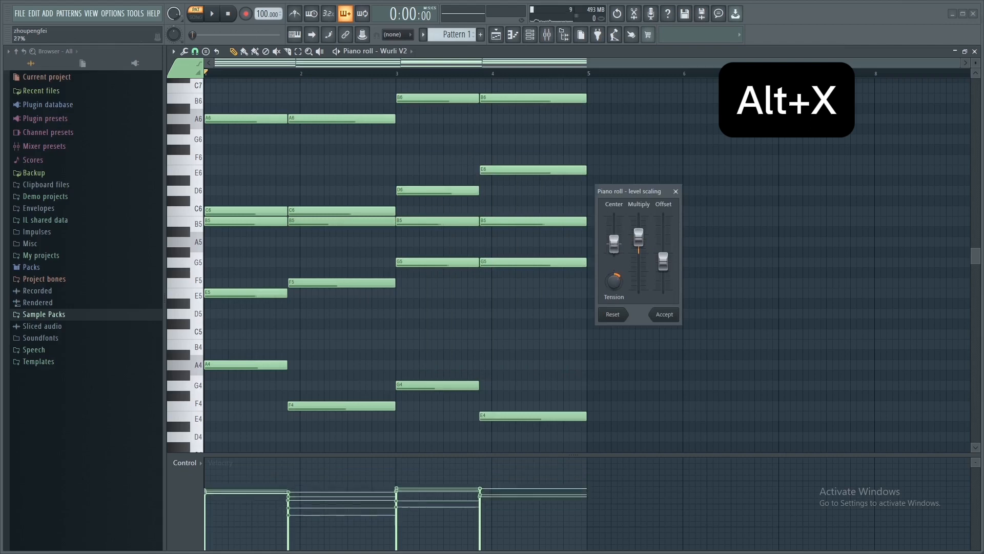
{"action": "left_click_drag", "start_coordinate": [614, 281], "coordinate": [614, 280]}
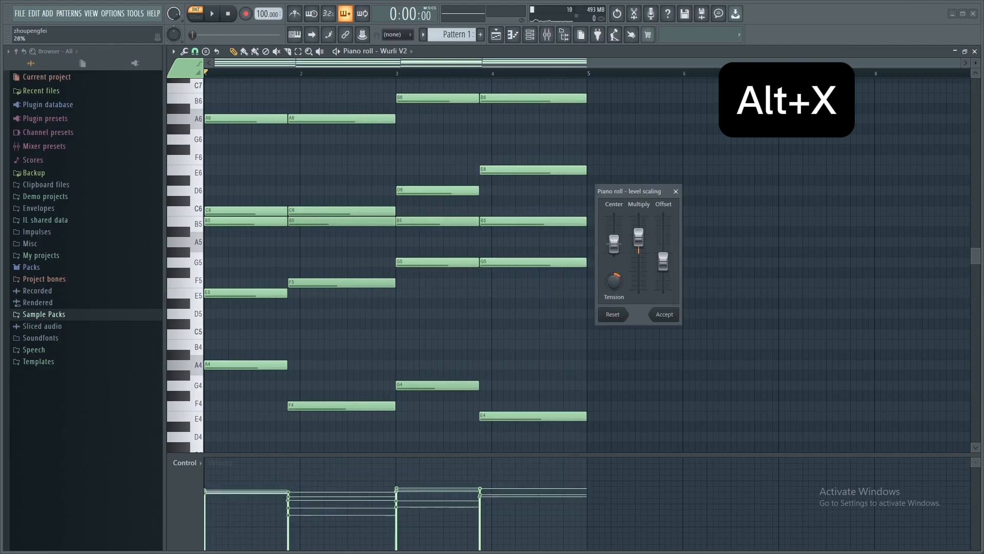
{"action": "left_click", "coordinate": [662, 314]}
{"action": "key", "text": "space"}
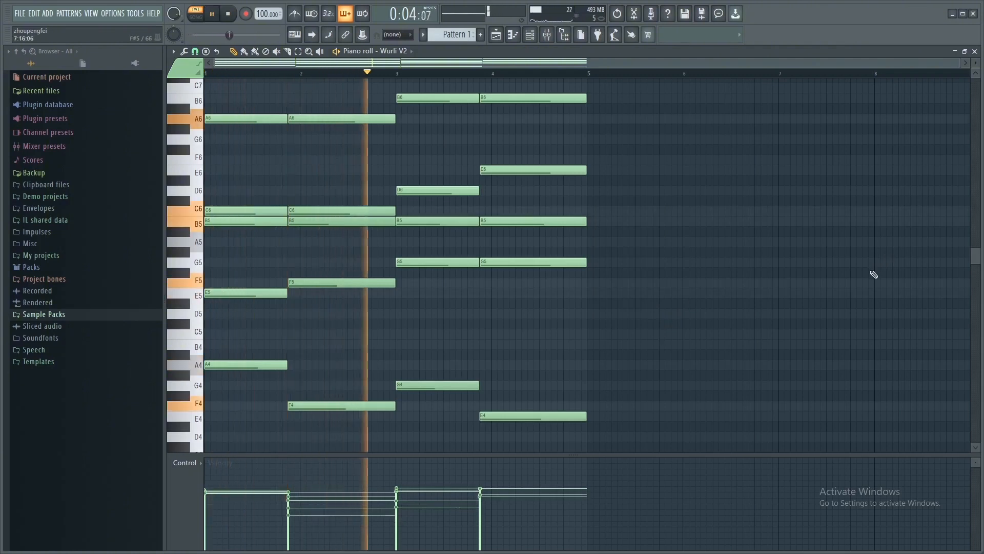
- Place Pattern 1 on playlist Track 1 and the Yawbeatz_ Shaker! (1) loop on Track 2, trimmed to the pattern's four bars
{"action": "left_click", "coordinate": [975, 51]}
{"action": "key", "text": "space"}
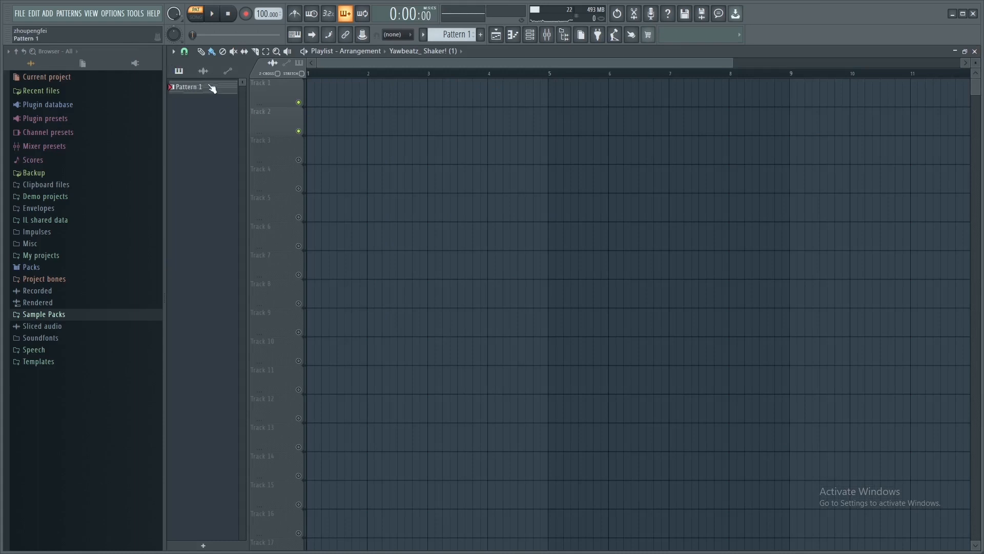
{"action": "left_click_drag", "start_coordinate": [212, 89], "coordinate": [334, 88]}
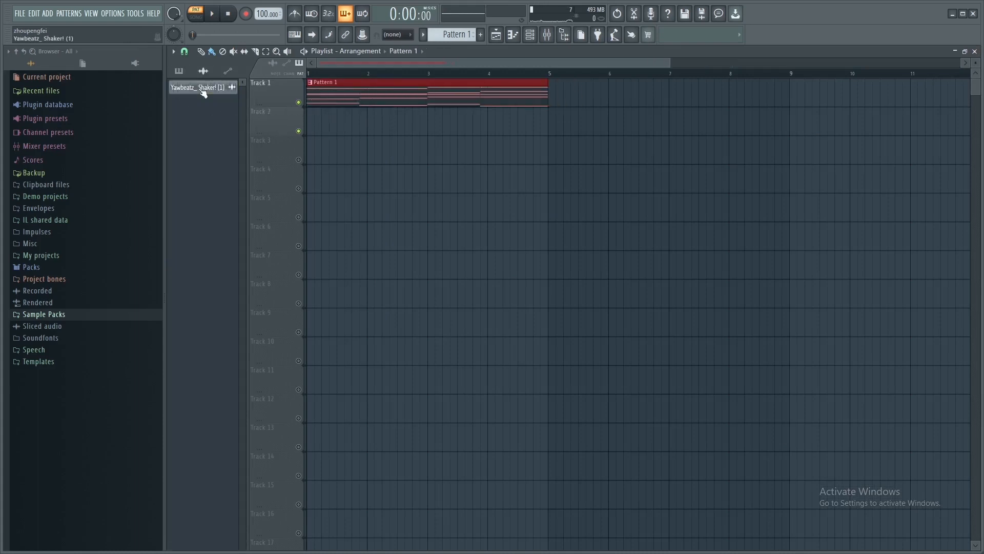
{"action": "left_click_drag", "start_coordinate": [204, 91], "coordinate": [312, 128]}
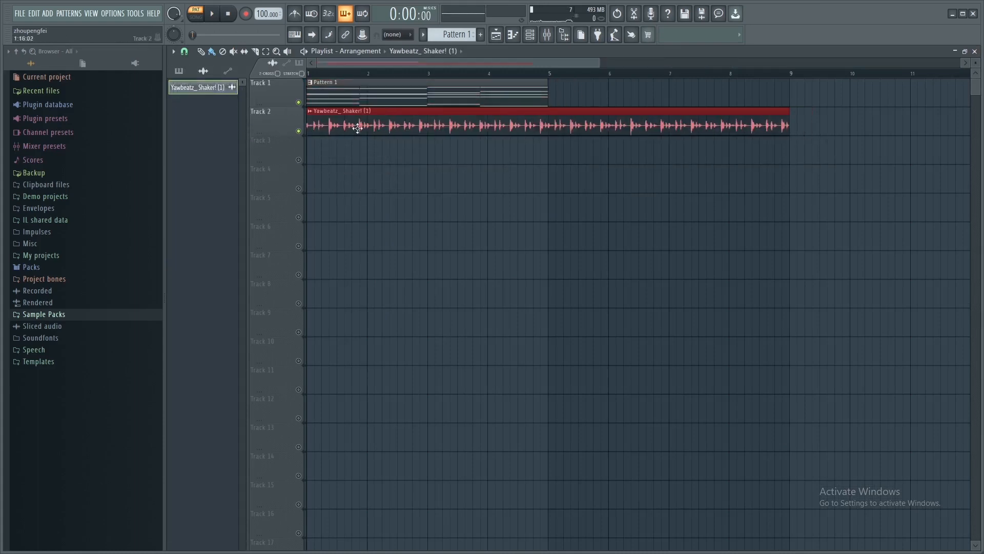
{"action": "left_click_drag", "start_coordinate": [559, 198], "coordinate": [555, 135]}
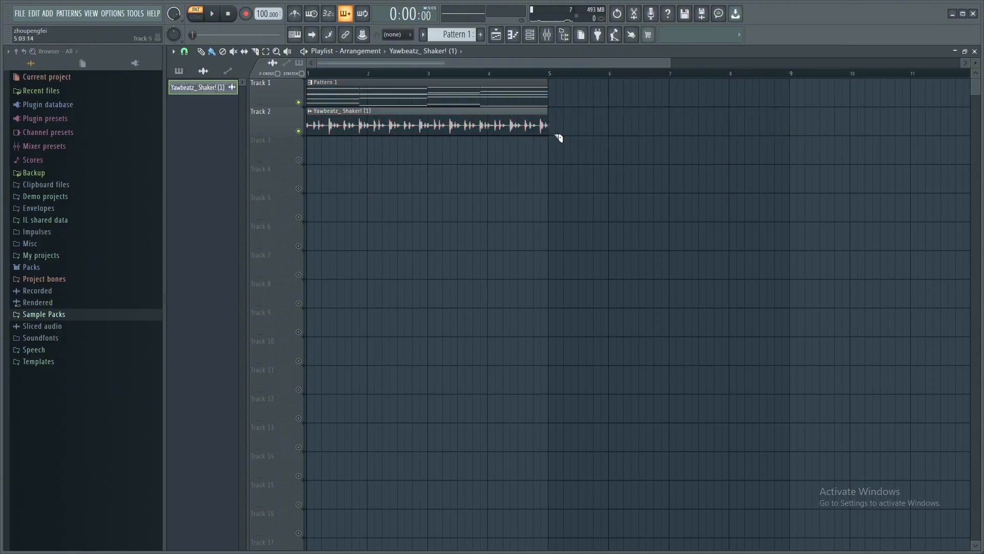
- Program Snare 1 hits on steps 1, 4, 7, 11 and 13 in the channel rack and audition them in song mode
{"action": "key", "text": "F6"}
{"action": "left_click", "coordinate": [358, 280]}
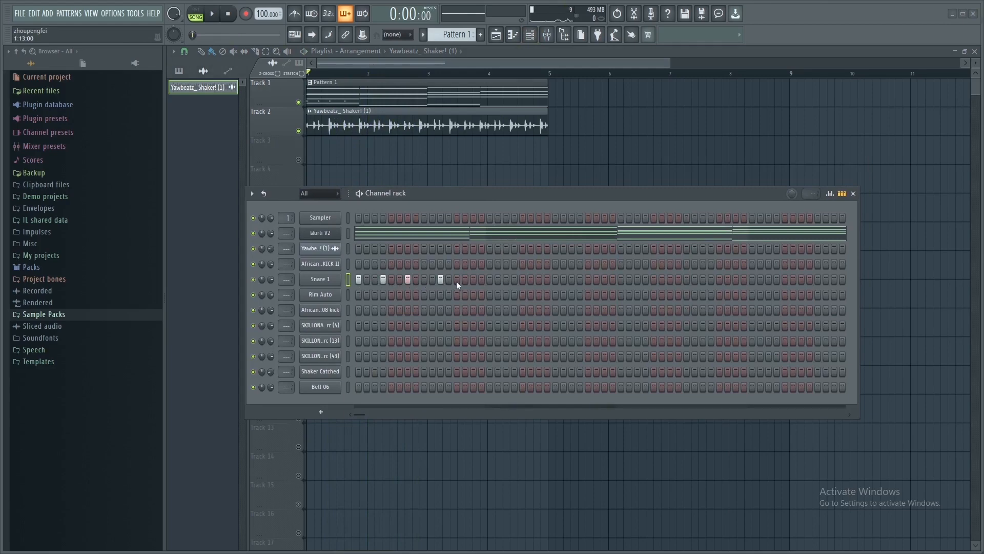
{"action": "key", "text": "space"}
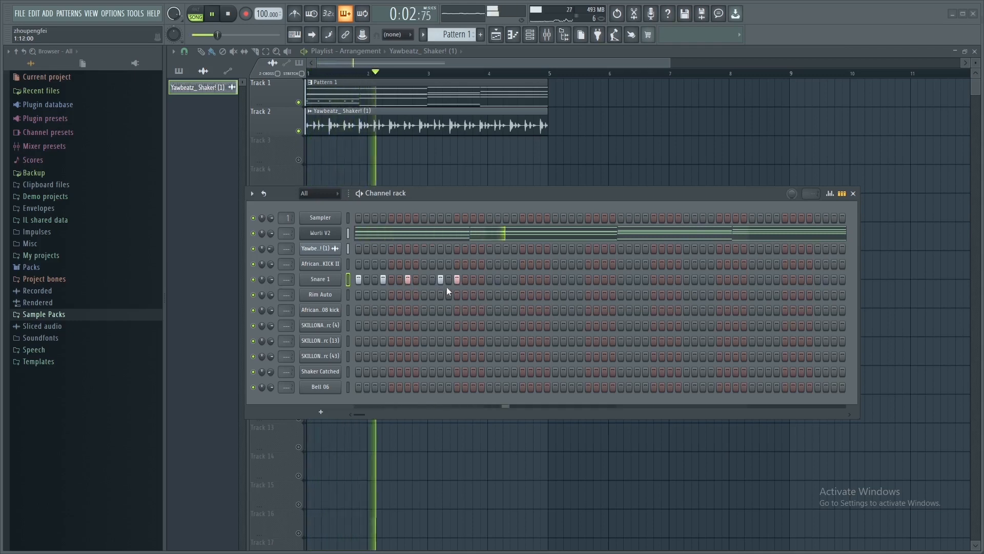
{"action": "key", "text": "space"}
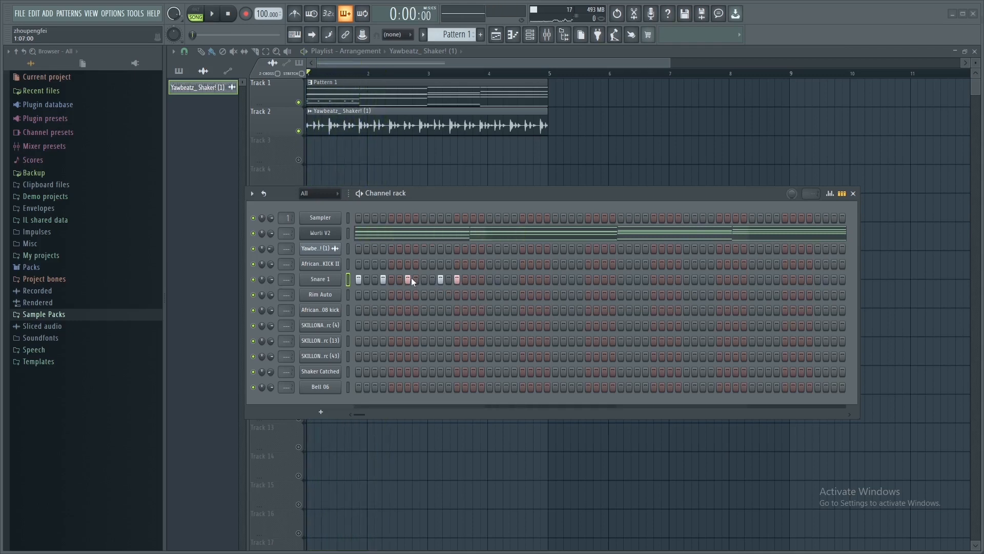
- Remove the Snare 1 hit on step 7, add a Rim Auto hit on step 9 and listen to the rhythm
{"action": "left_click", "coordinate": [423, 296]}
{"action": "key", "text": "space"}
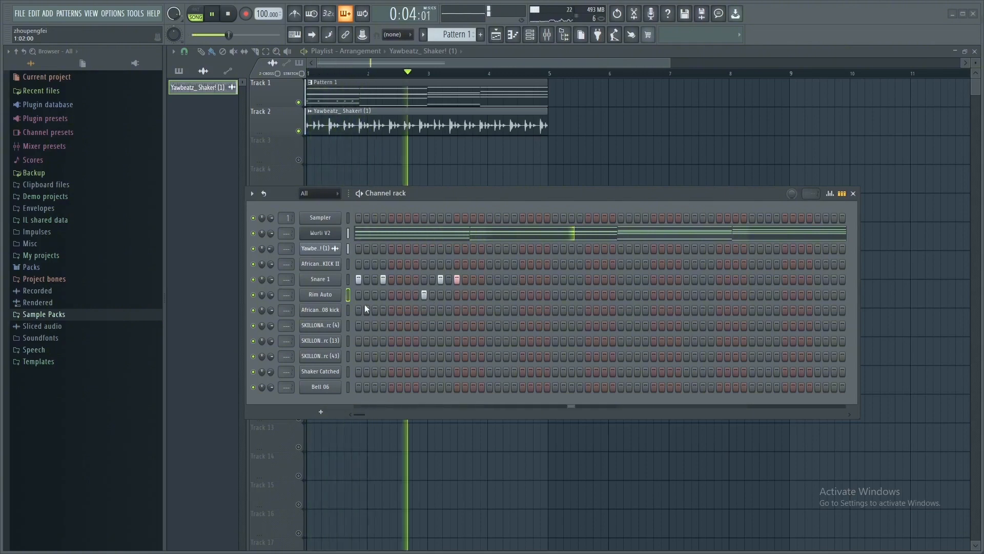
{"action": "key", "text": "space"}
- Try African Pro KICK II hits on step 1 and step 6, move the second hit to step 7 and audition each placement
{"action": "left_click", "coordinate": [358, 264]}
{"action": "key", "text": "space"}
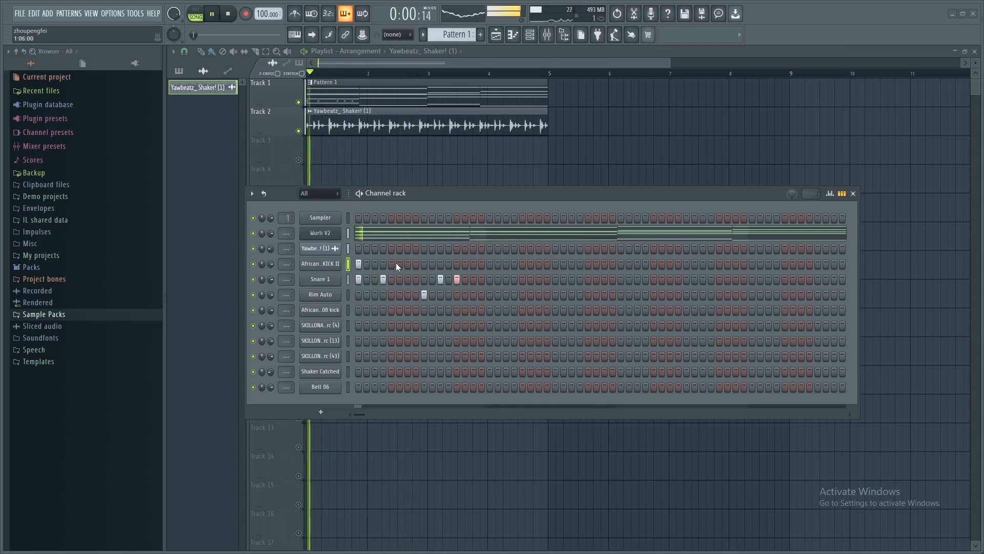
{"action": "key", "text": "space"}
{"action": "left_click", "coordinate": [400, 264]}
{"action": "key", "text": "space"}
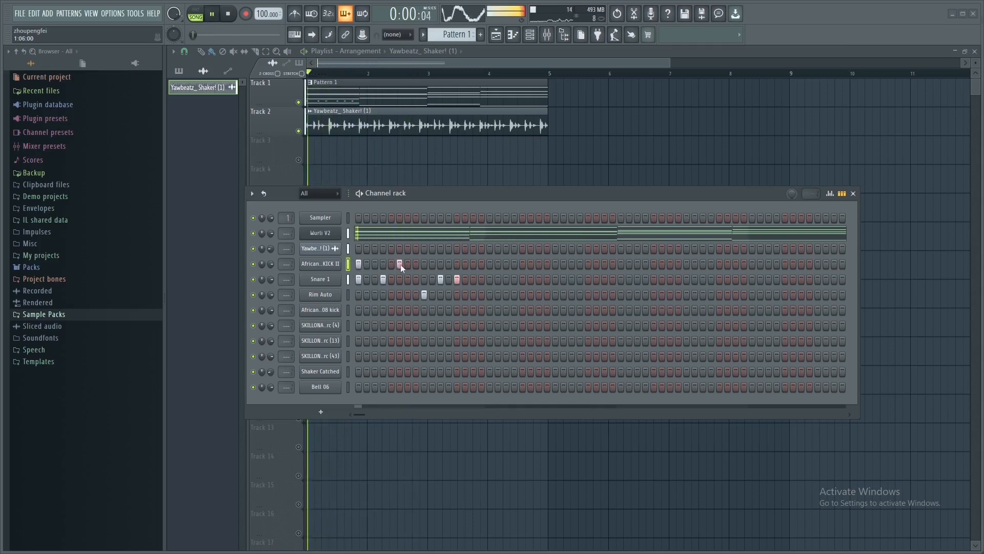
{"action": "key", "text": "space"}
{"action": "left_click", "coordinate": [401, 263]}
{"action": "left_click", "coordinate": [406, 264]}
{"action": "key", "text": "space"}
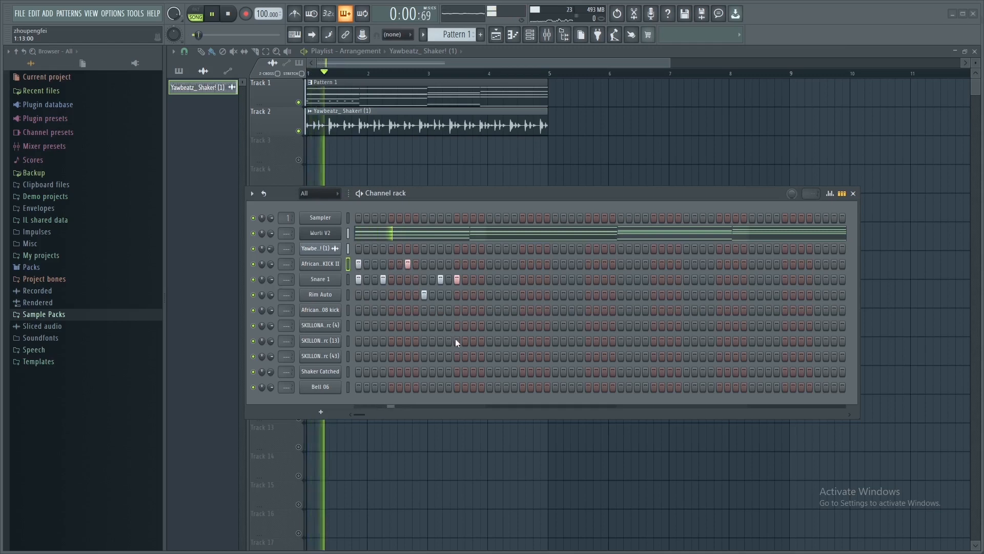
{"action": "key", "text": "space"}
- Try extra African Pro KICK II hits on steps 14 to 17 and play the beat back
{"action": "key", "text": "space"}
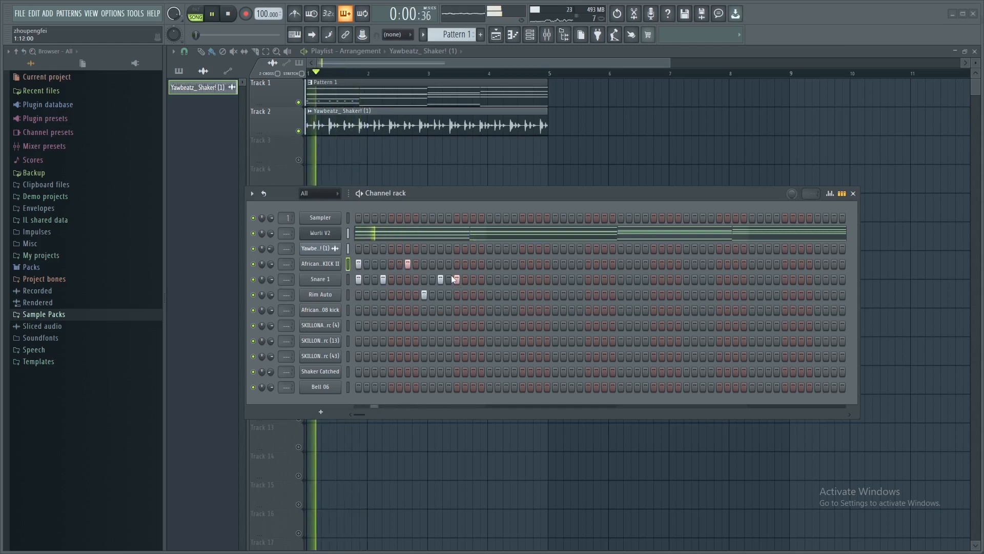
{"action": "left_click", "coordinate": [465, 264]}
{"action": "left_click", "coordinate": [474, 264]}
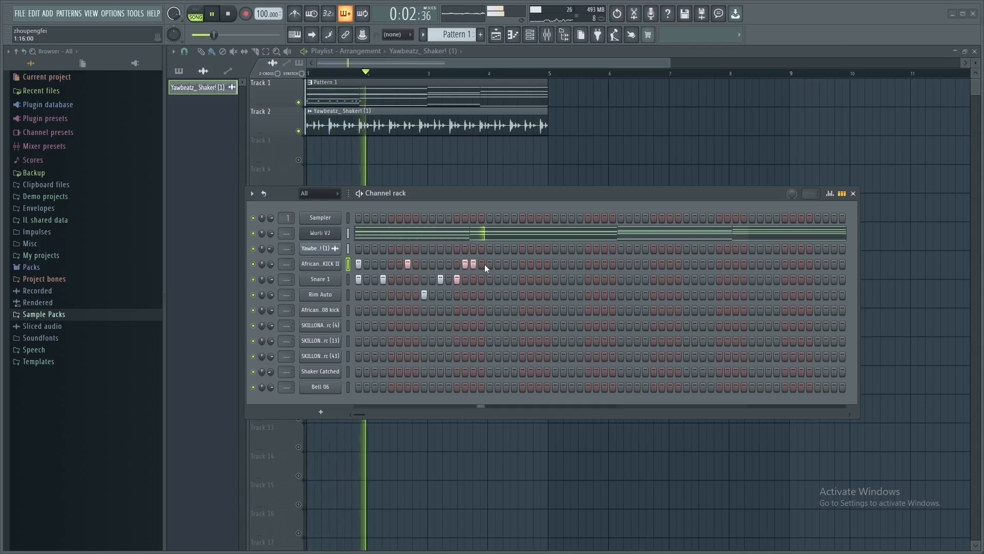
{"action": "key", "text": "space"}
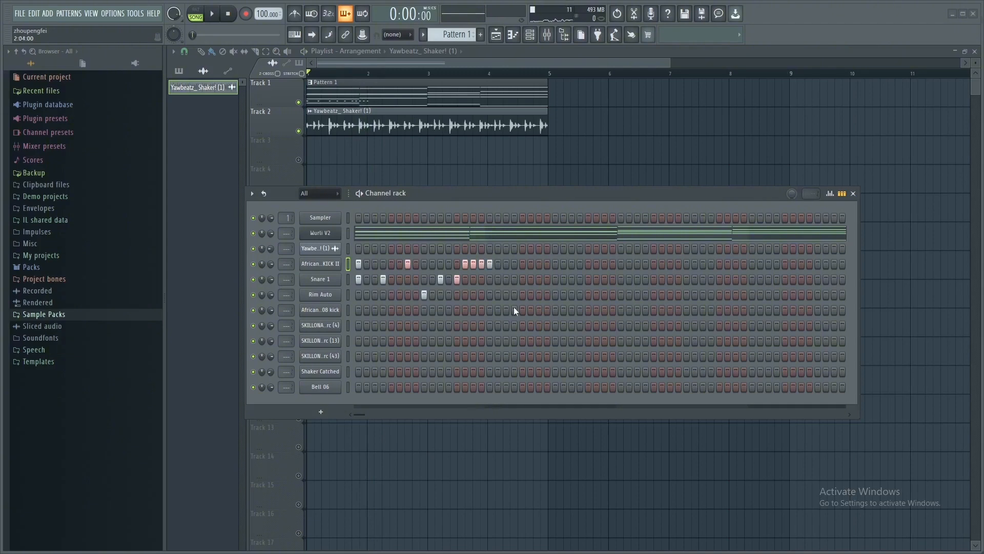
{"action": "key", "text": "space"}
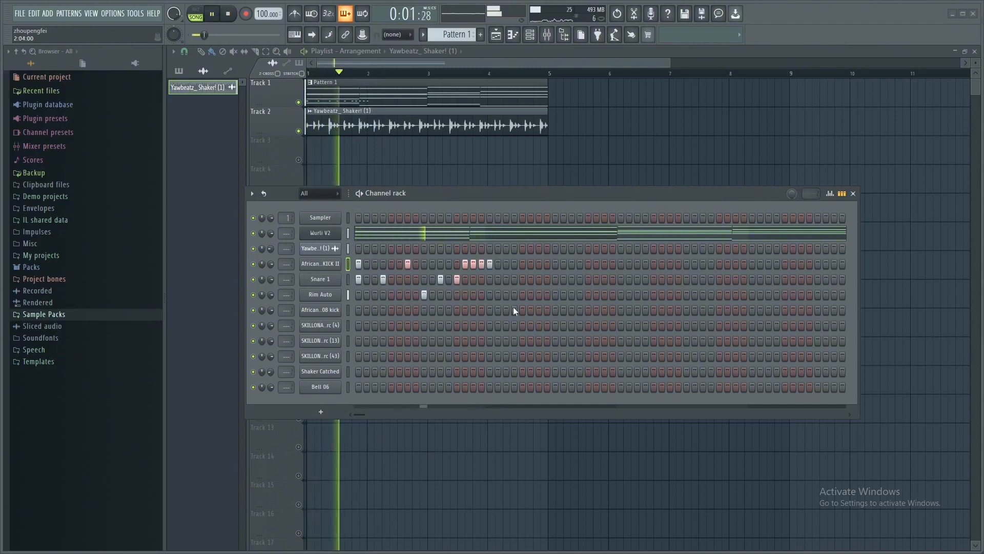
{"action": "key", "text": "space"}
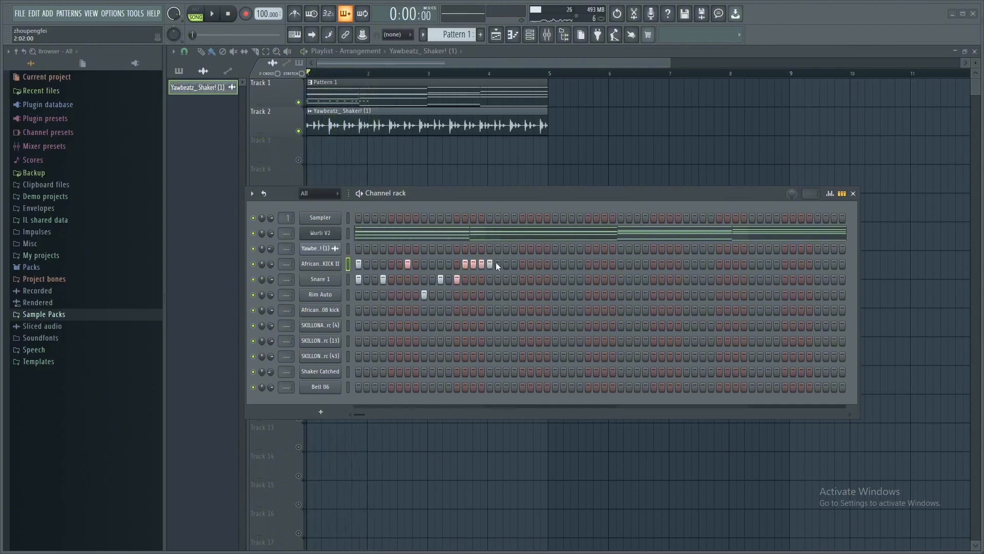
- Fill the African Pro KICK II channel with a hit on every fourth step and audition the beat
{"action": "right_click", "coordinate": [338, 269]}
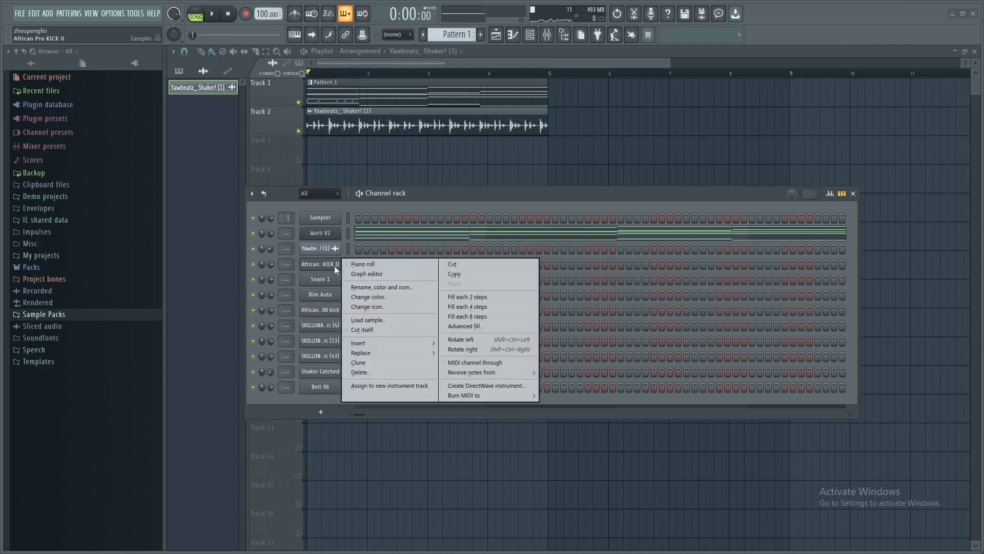
{"action": "left_click", "coordinate": [474, 307]}
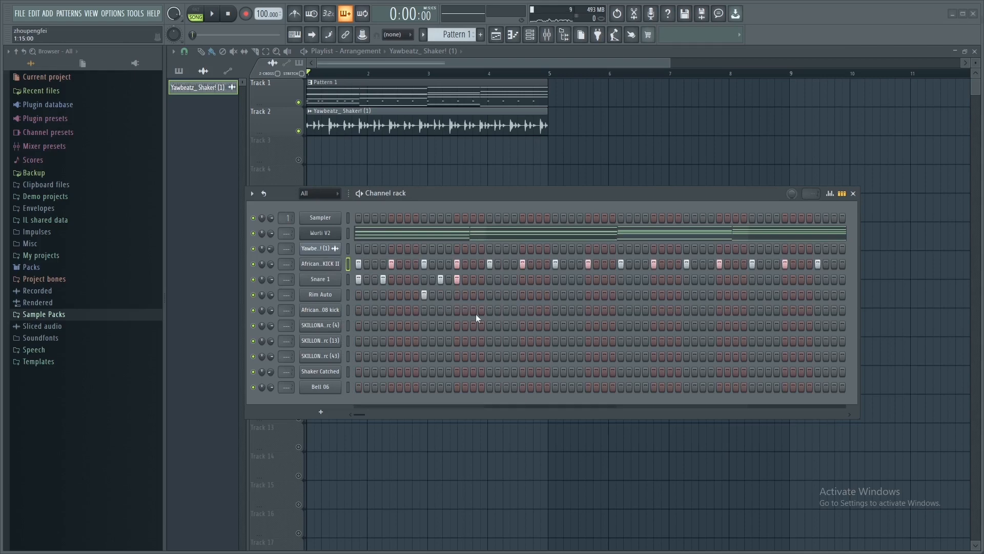
{"action": "key", "text": "space"}
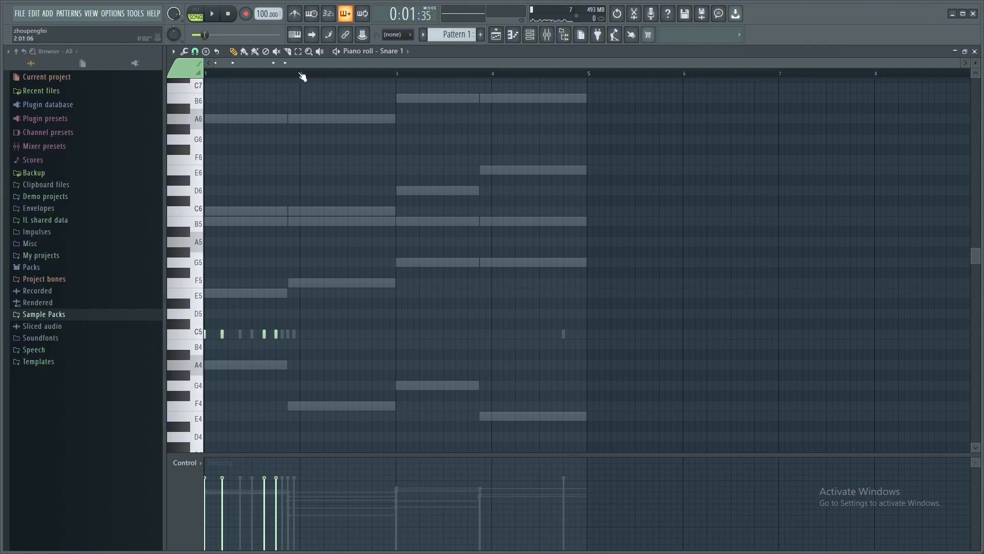
- Select the first bar of Snare 1 notes in the piano roll and duplicate it across bars 2, 3 and 4
{"action": "left_click_drag", "start_coordinate": [300, 76], "coordinate": [205, 76]}
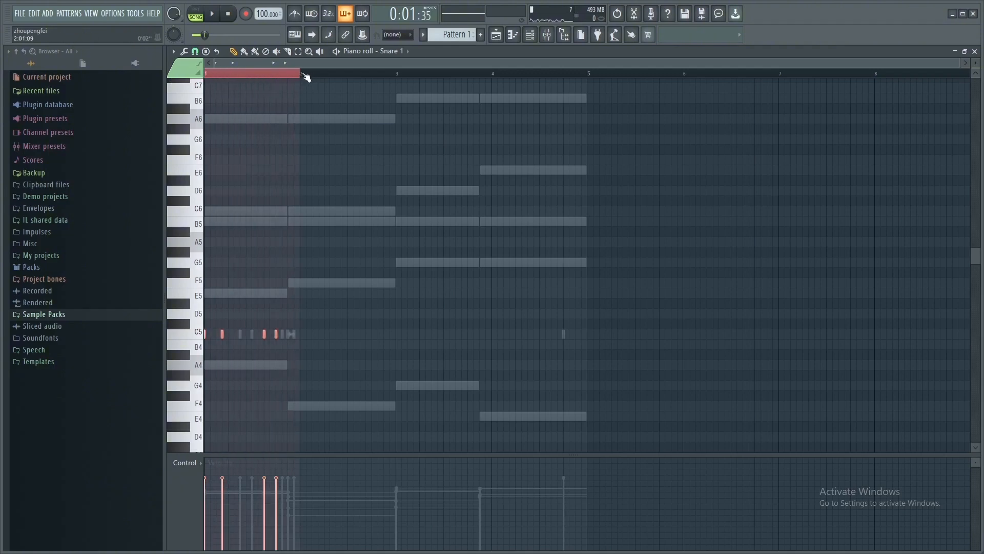
{"action": "key", "text": "ctrl+b"}
{"action": "key", "text": "ctrl+b"}
{"action": "key", "text": "ctrl+b"}
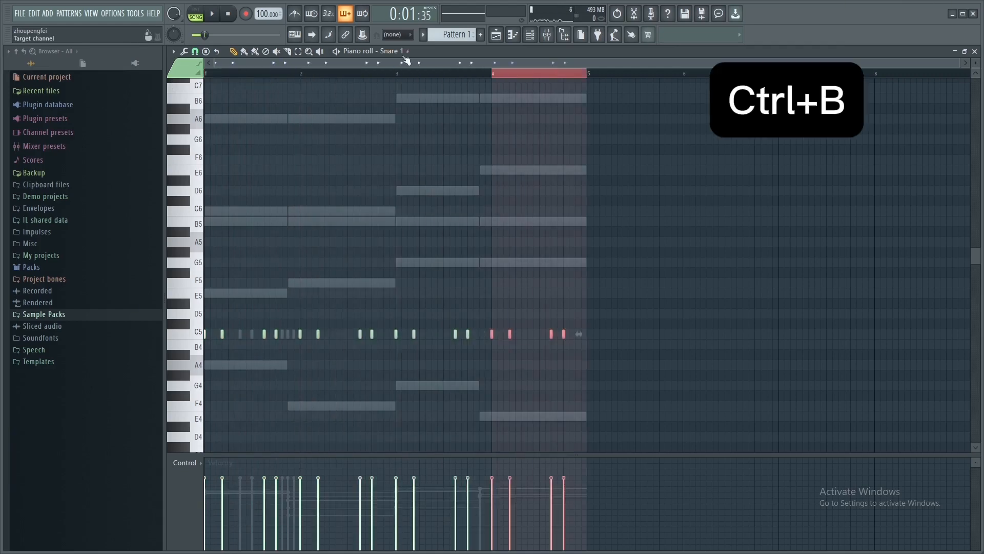
- Switch the piano roll to Rim Auto, select its first bar and duplicate the hit across bars 2, 3 and 4
{"action": "left_click", "coordinate": [406, 53]}
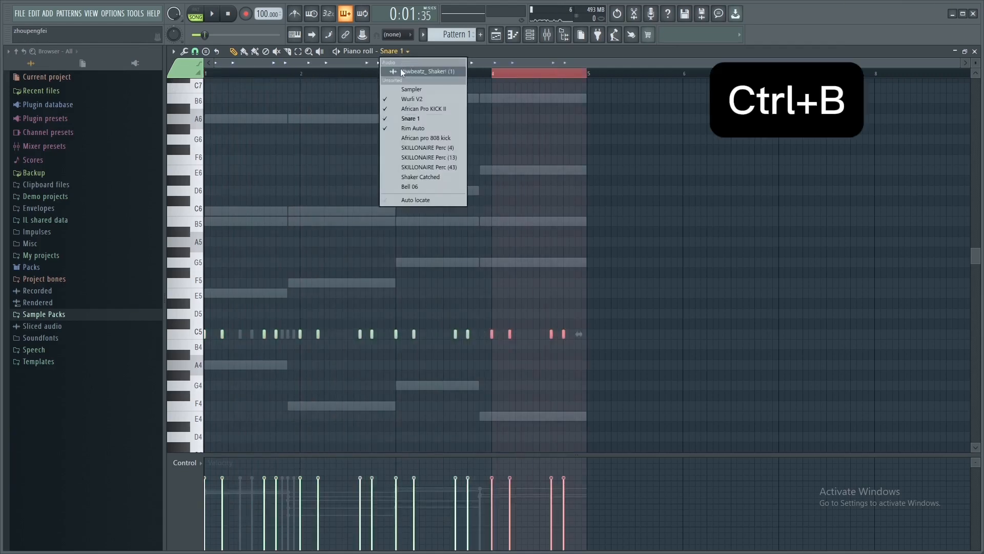
{"action": "left_click", "coordinate": [414, 128]}
{"action": "left_click_drag", "start_coordinate": [492, 74], "coordinate": [205, 74]}
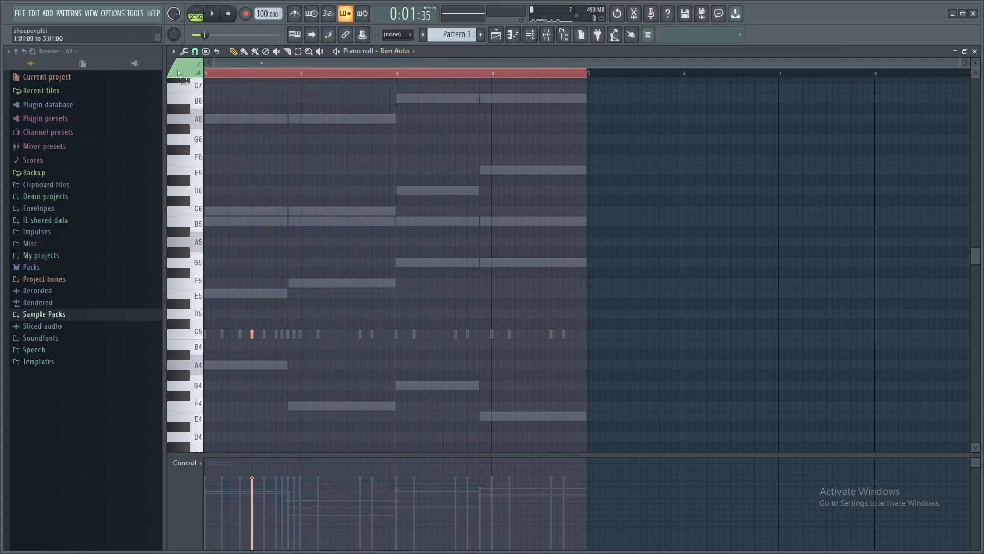
{"action": "left_click_drag", "start_coordinate": [586, 74], "coordinate": [303, 84]}
{"action": "key", "text": "ctrl+b"}
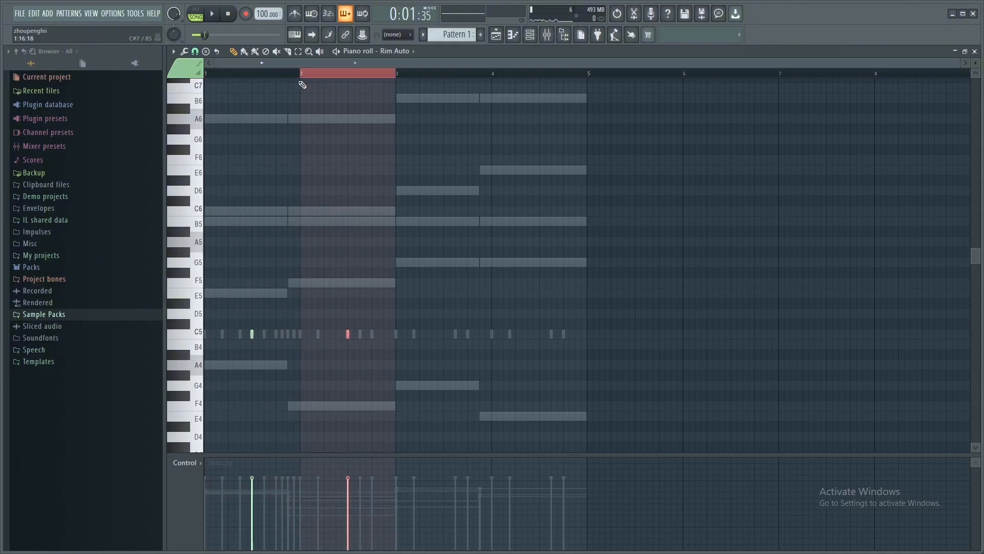
{"action": "key", "text": "ctrl+b"}
{"action": "key", "text": "ctrl+b"}
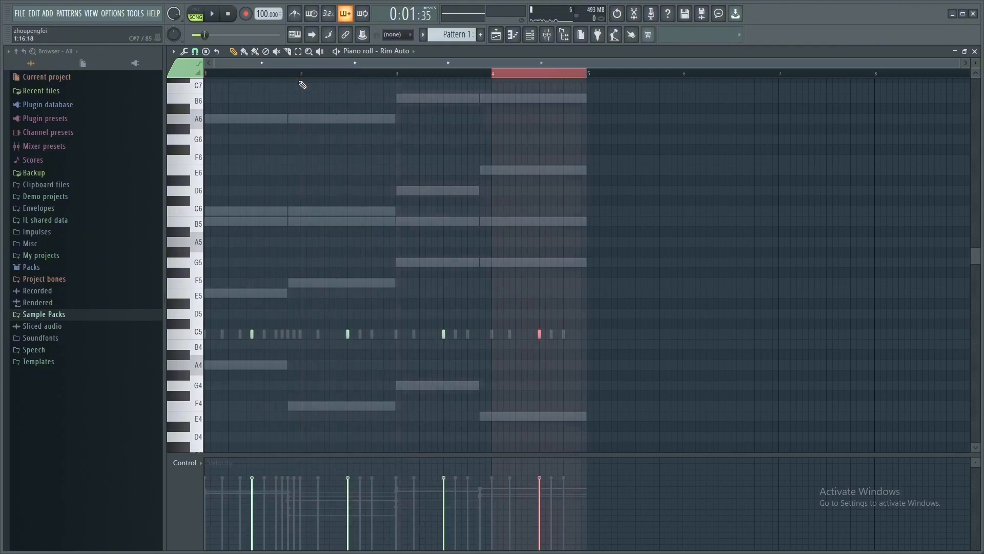
- Remove the African Pro KICK II hit near the end of bar 4, and duplicate the first-bar kick pattern across bars 2, 3 and 4
{"action": "left_click", "coordinate": [405, 52]}
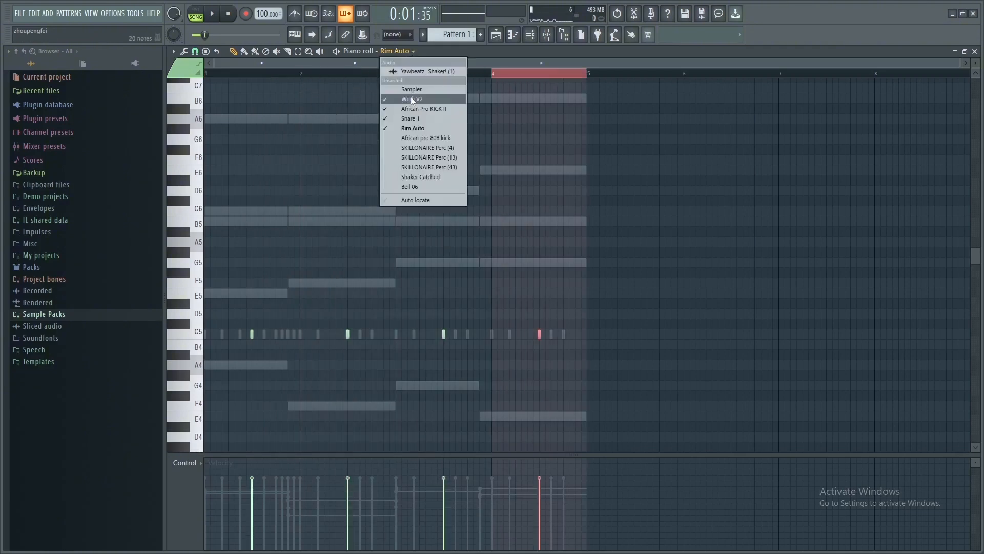
{"action": "left_click", "coordinate": [426, 137]}
{"action": "left_click", "coordinate": [430, 56]}
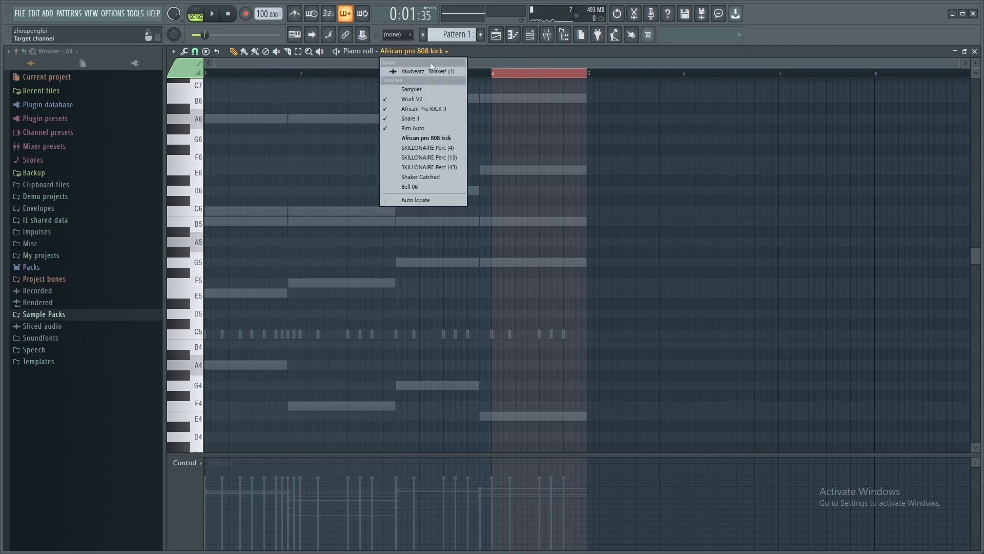
{"action": "left_click", "coordinate": [427, 107]}
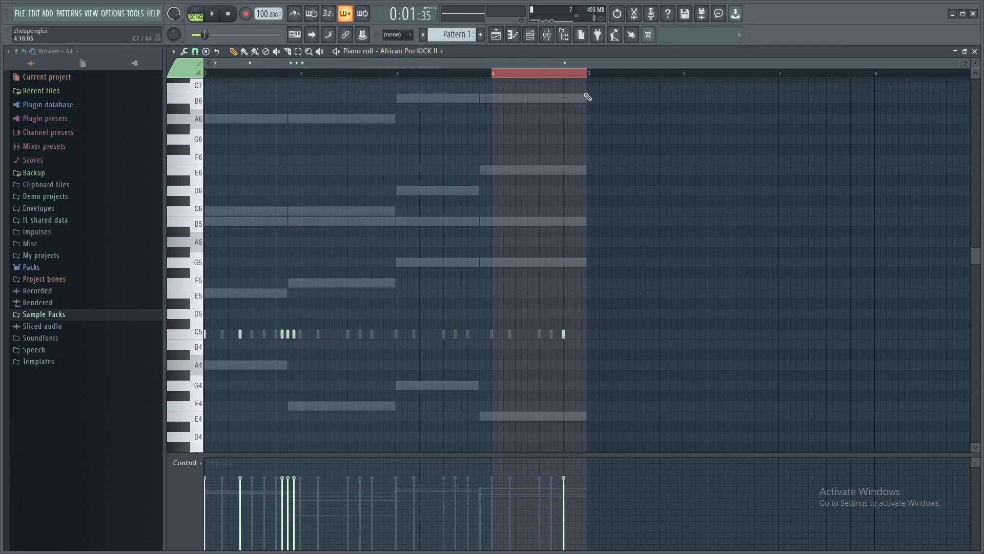
{"action": "right_click", "coordinate": [563, 334]}
{"action": "left_click_drag", "start_coordinate": [589, 76], "coordinate": [108, 71]}
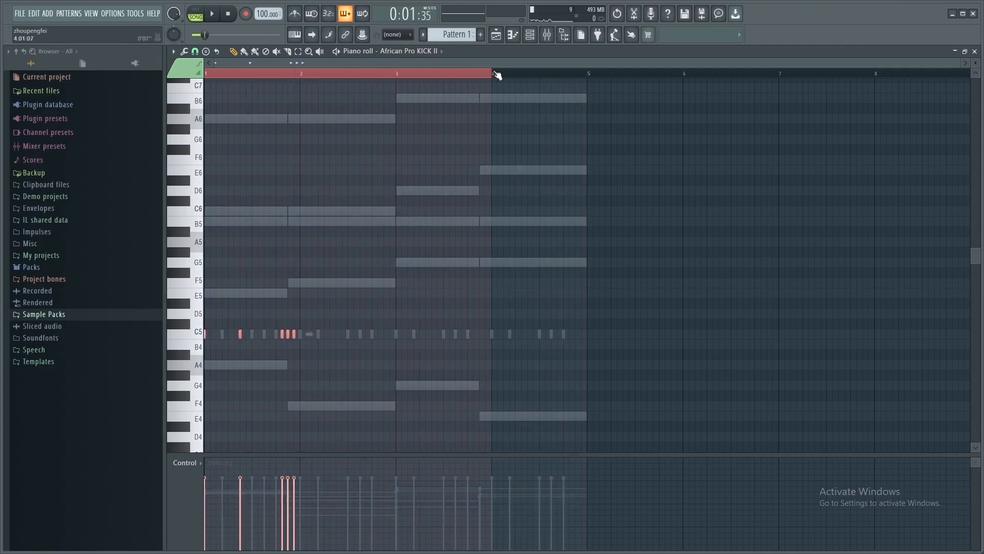
{"action": "left_click_drag", "start_coordinate": [494, 74], "coordinate": [305, 71]}
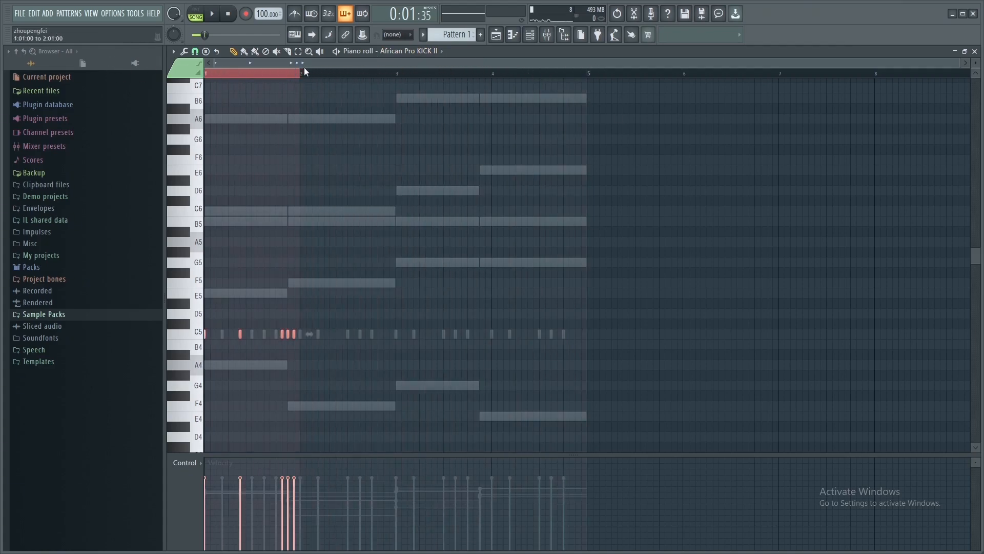
{"action": "key", "text": "ctrl+b"}
{"action": "key", "text": "ctrl+b"}
{"action": "key", "text": "ctrl+b"}
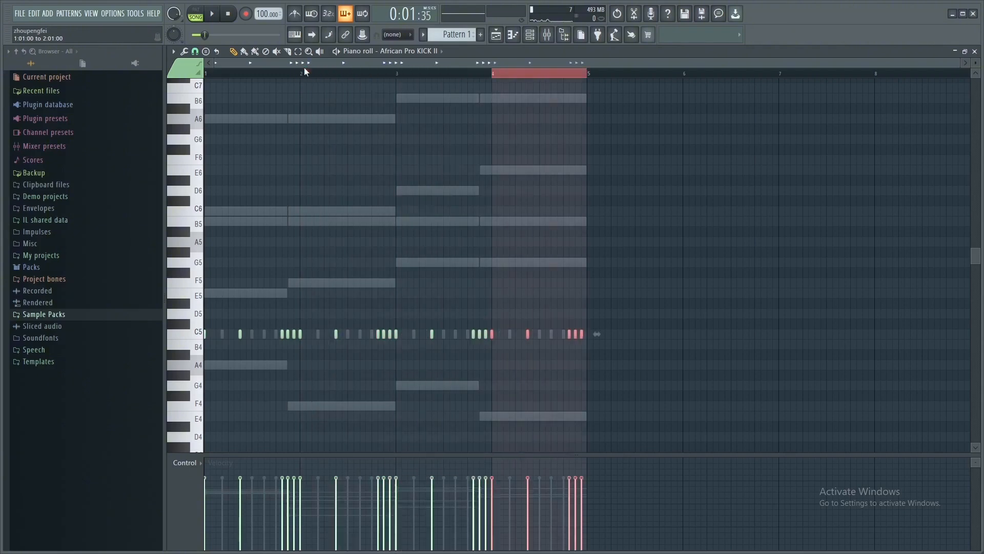
- Delete the African Pro KICK II hits on steps 15 and 16 of both bar 2 and bar 4
{"action": "double_click", "coordinate": [231, 74]}
{"action": "scroll", "coordinate": [365, 64], "scroll_direction": "up", "scroll_amount": 3}
{"action": "left_click_drag", "start_coordinate": [364, 64], "coordinate": [288, 64]}
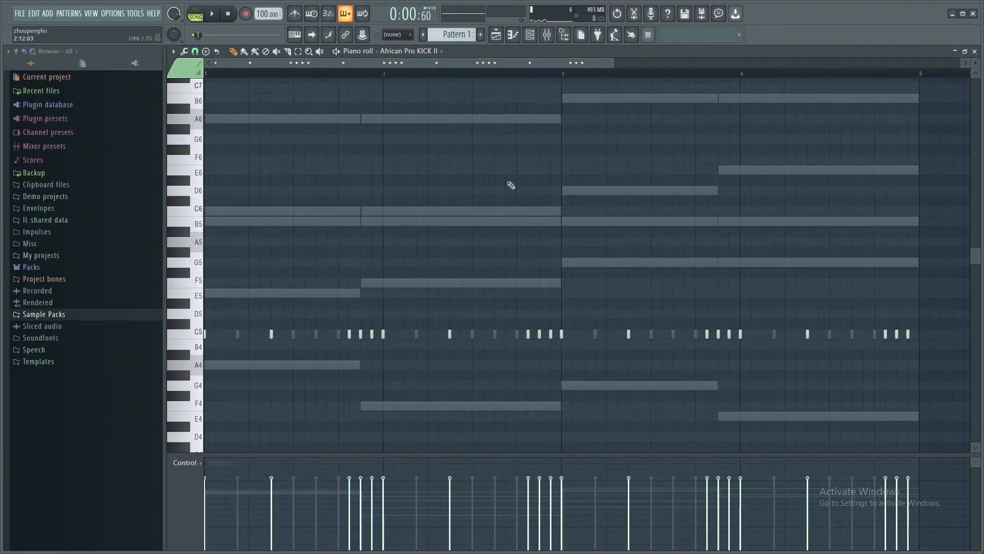
{"action": "right_click", "coordinate": [550, 334]}
{"action": "right_click", "coordinate": [540, 334]}
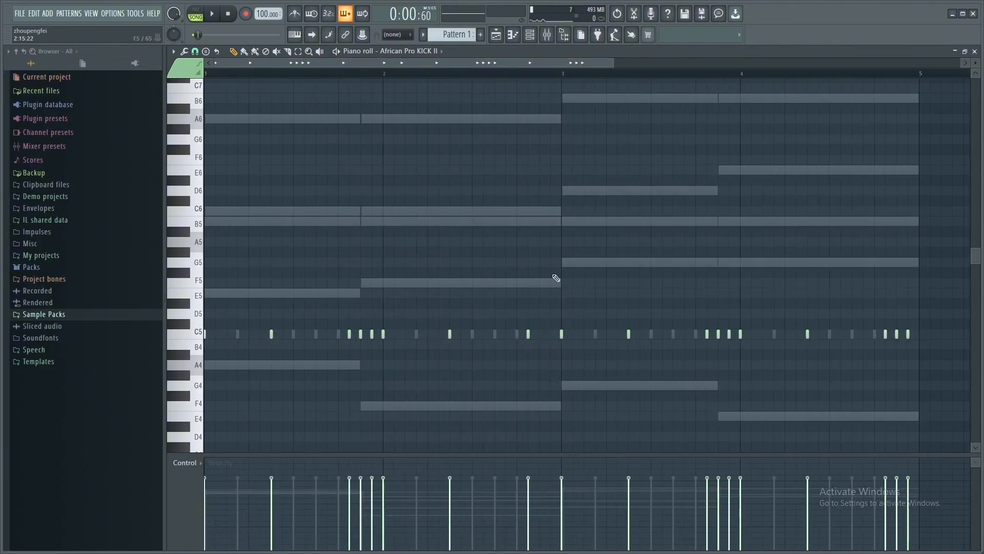
{"action": "scroll", "coordinate": [566, 77], "scroll_direction": "down", "scroll_amount": 1}
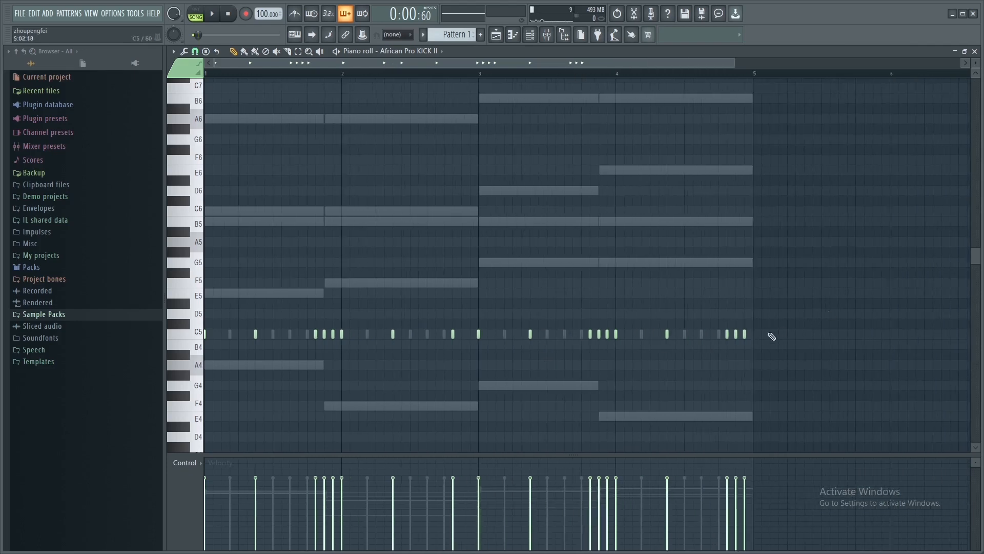
{"action": "right_click", "coordinate": [744, 334]}
{"action": "right_click", "coordinate": [735, 334]}
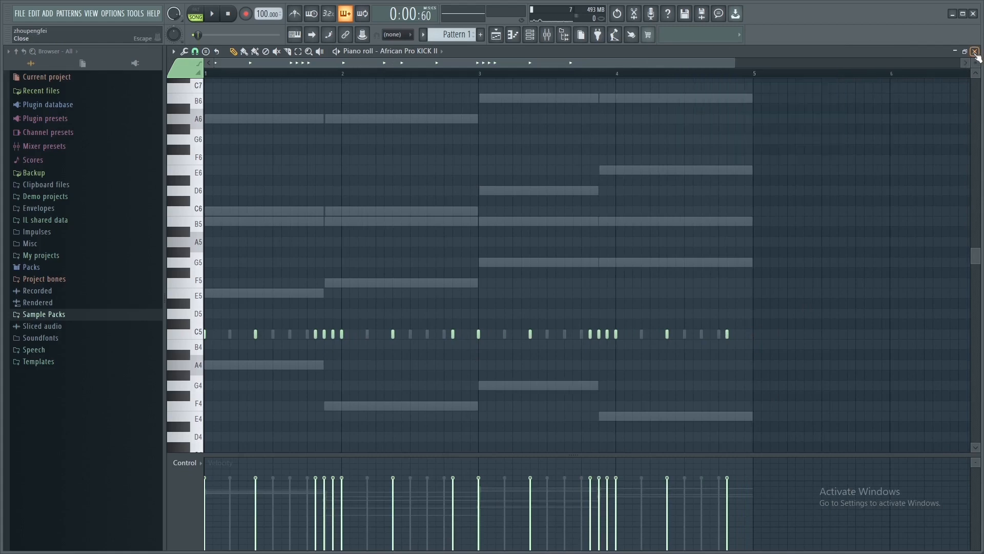
- Play back the arrangement with the channel rack shown, and open the African pro 808 kick channel settings
{"action": "left_click", "coordinate": [974, 52]}
{"action": "key", "text": "space"}
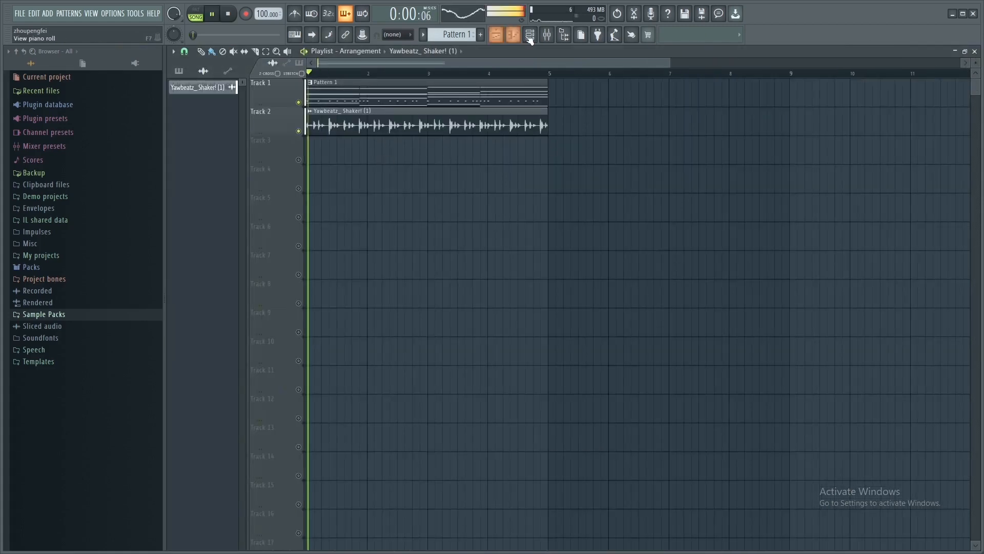
{"action": "left_click", "coordinate": [530, 34]}
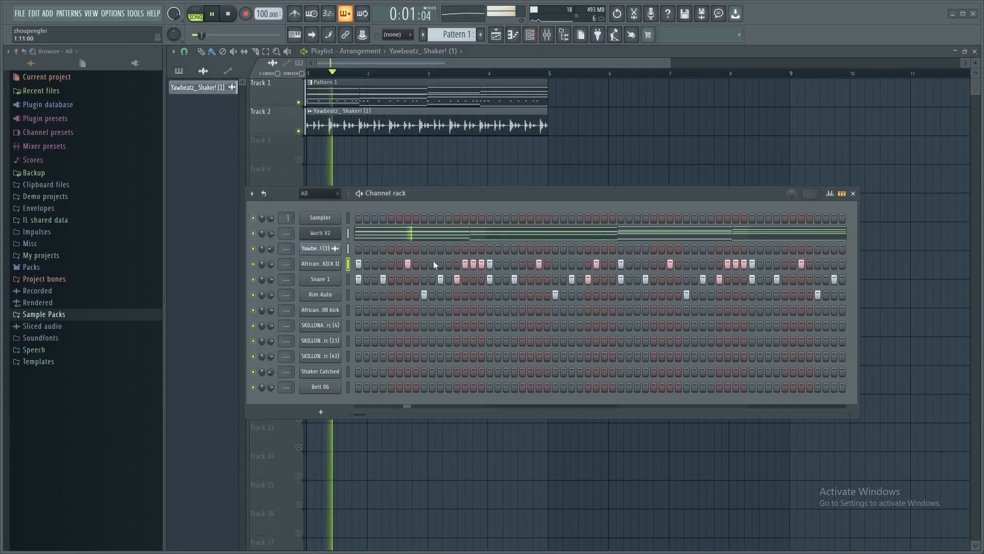
{"action": "left_click", "coordinate": [321, 309]}
{"action": "key", "text": "space"}
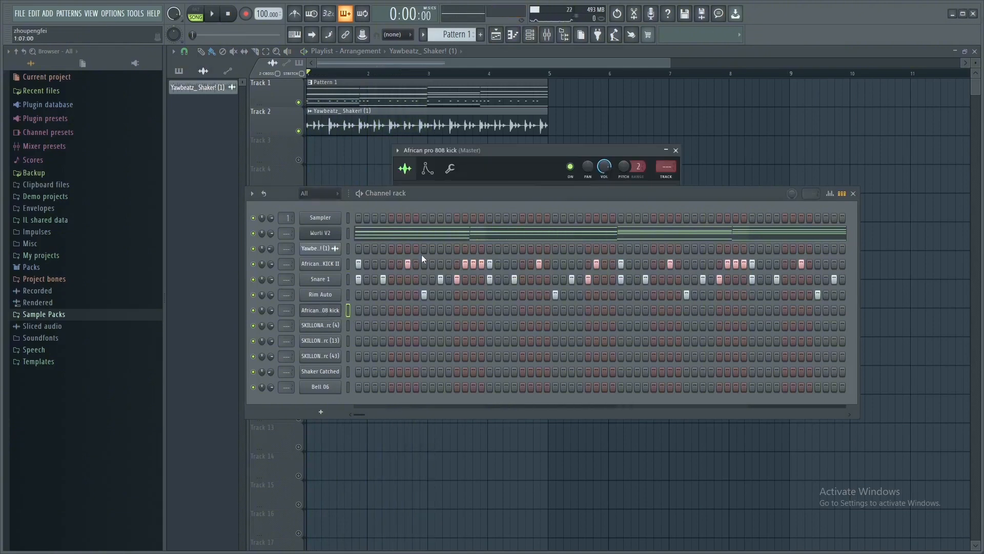
- Clear the channel windows out of the way and open the African pro 808 kick channel in the piano roll
{"action": "left_click_drag", "start_coordinate": [558, 191], "coordinate": [552, 347]}
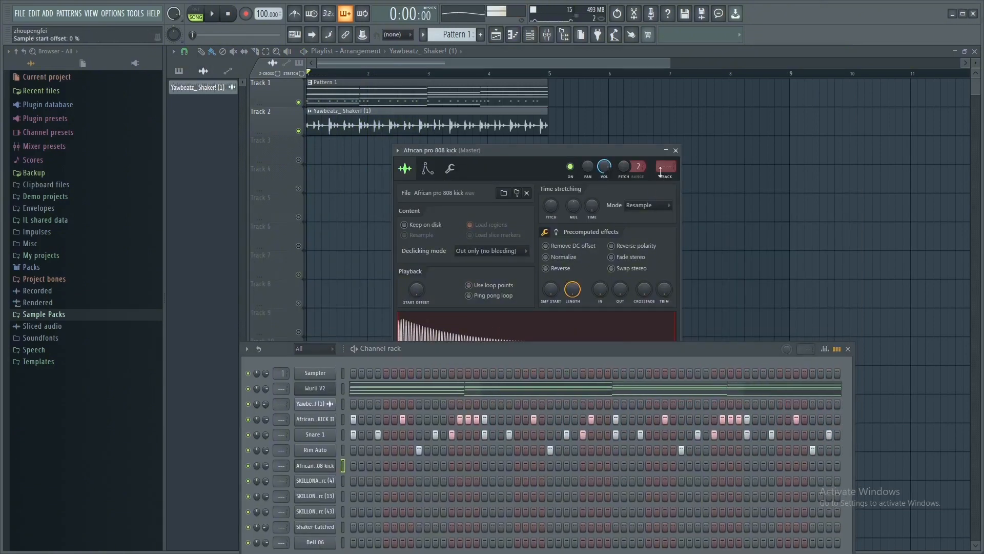
{"action": "left_click_drag", "start_coordinate": [543, 150], "coordinate": [564, 101]}
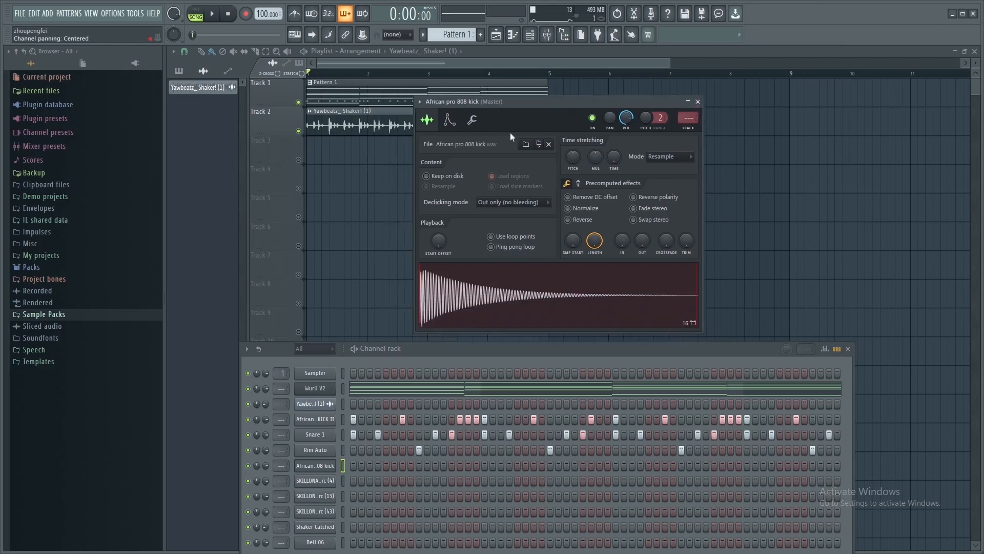
{"action": "left_click_drag", "start_coordinate": [515, 354], "coordinate": [553, 222]}
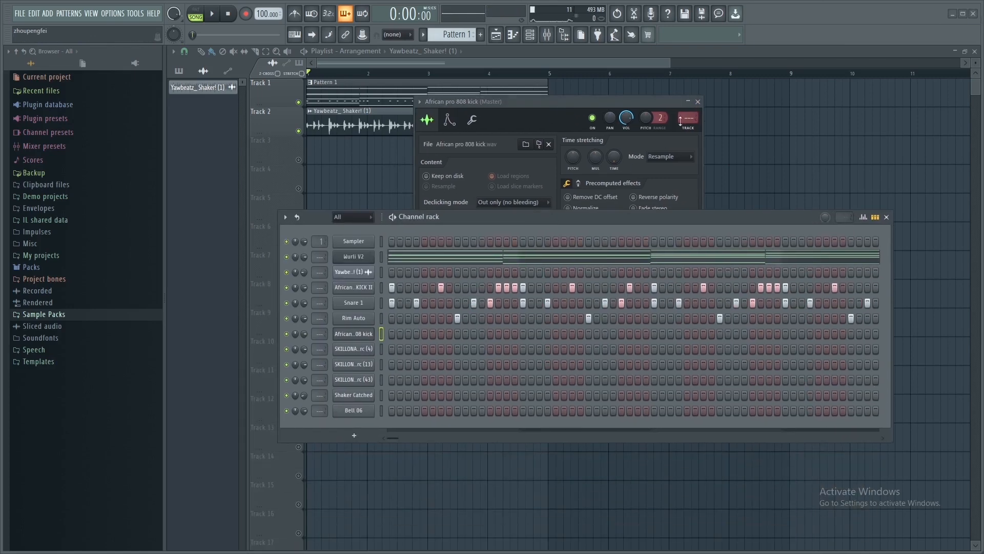
{"action": "left_click", "coordinate": [698, 102]}
{"action": "right_click", "coordinate": [353, 332]}
{"action": "left_click", "coordinate": [410, 333]}
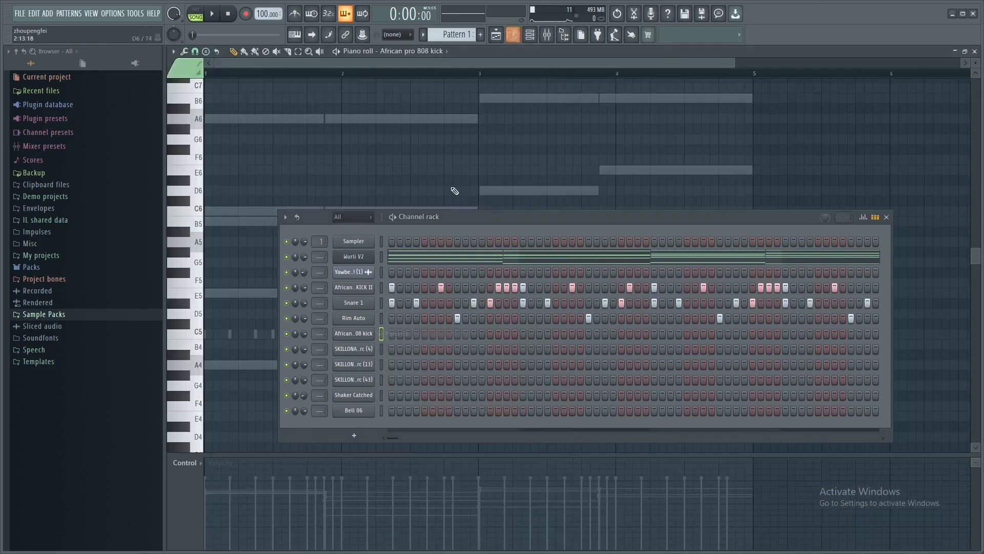
{"action": "left_click", "coordinate": [888, 218]}
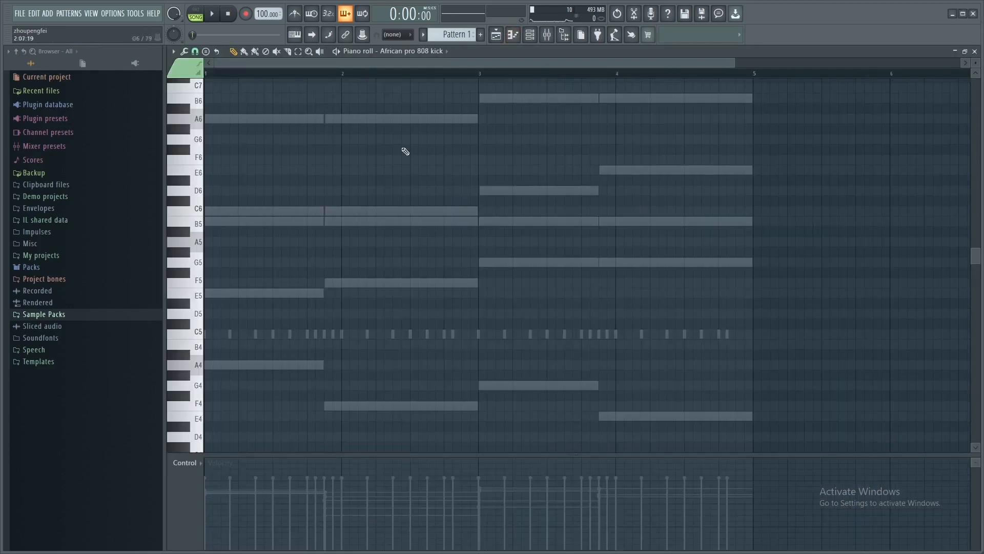
- Place two-step C5 notes for the African pro 808 kick at the ends of bars 2 and 4 while auditioning the beat
{"action": "scroll", "coordinate": [387, 182], "scroll_direction": "down", "scroll_amount": 2}
{"action": "scroll", "coordinate": [470, 246], "scroll_direction": "up", "scroll_amount": 1}
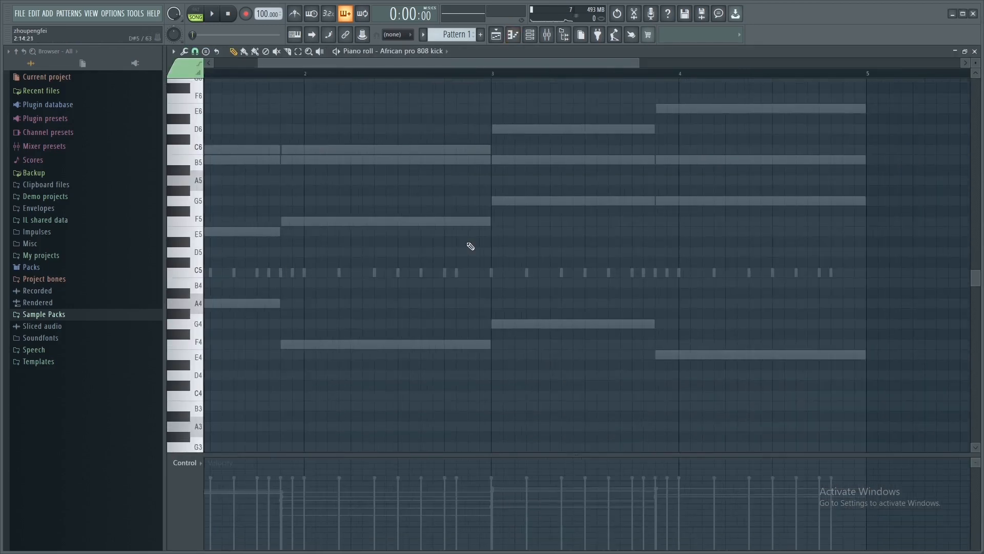
{"action": "left_click", "coordinate": [471, 275]}
{"action": "key", "text": "space"}
{"action": "left_click_drag", "start_coordinate": [667, 276], "coordinate": [478, 273]}
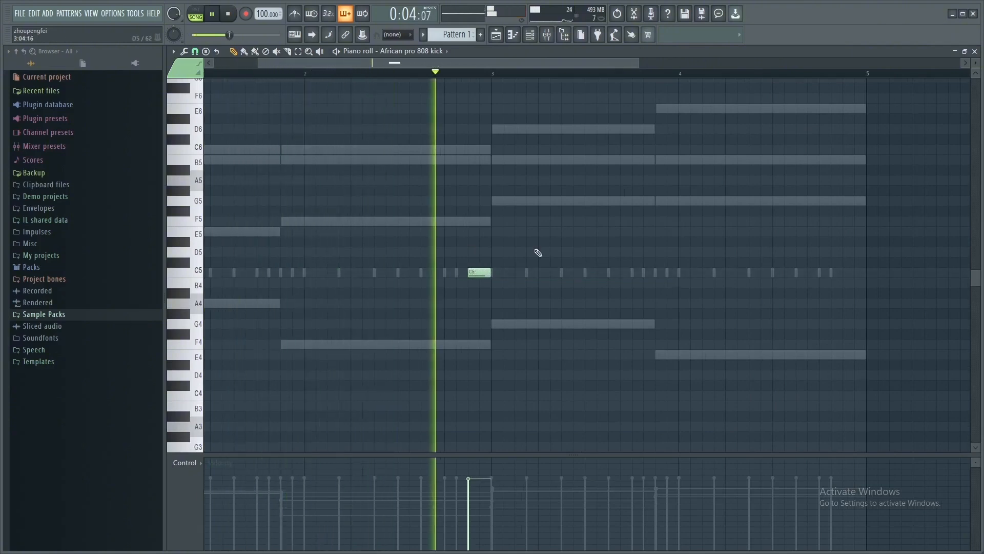
{"action": "scroll", "coordinate": [486, 82], "scroll_direction": "down", "scroll_amount": 1}
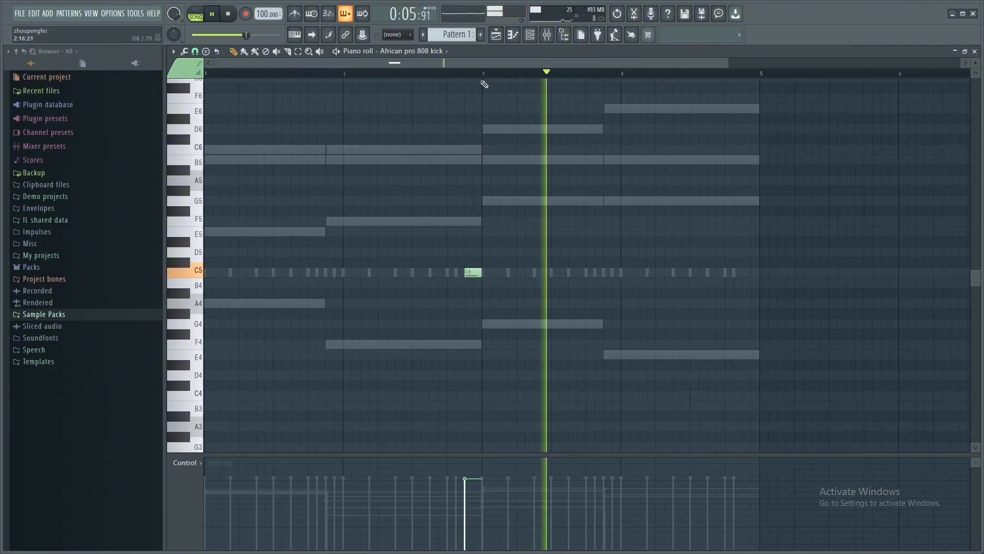
{"action": "left_click", "coordinate": [744, 272]}
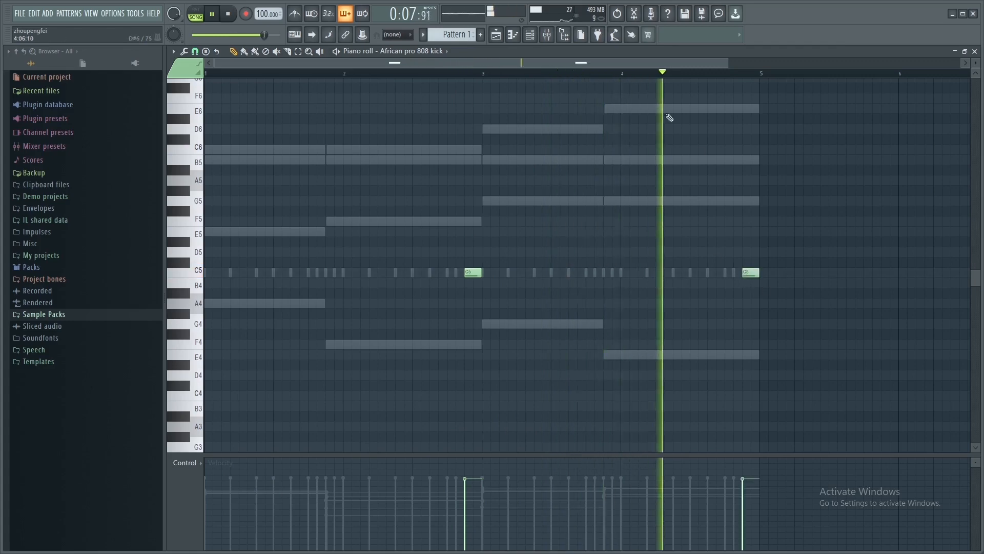
{"action": "scroll", "coordinate": [642, 82], "scroll_direction": "down", "scroll_amount": 1}
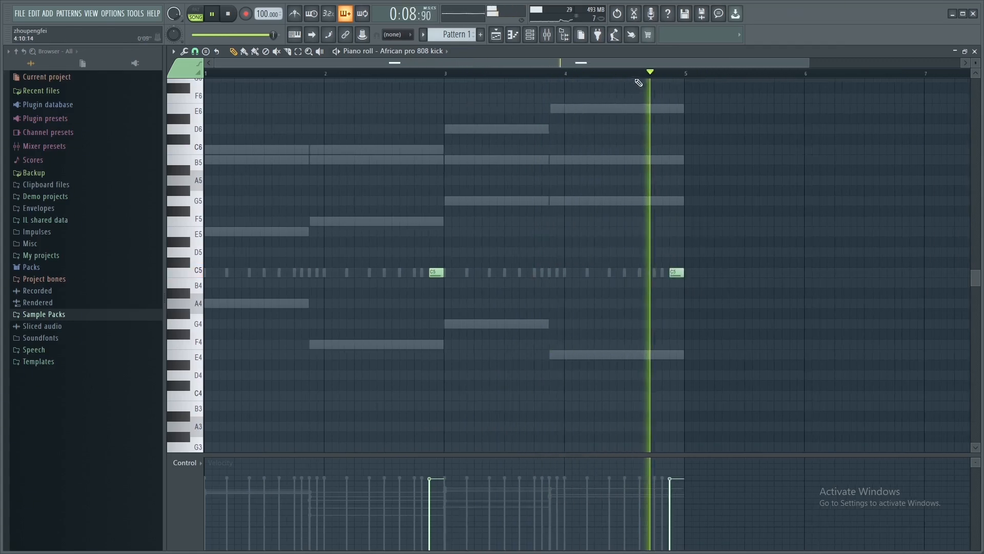
{"action": "left_click", "coordinate": [975, 51]}
{"action": "key", "text": "space"}
- Enable the pitch envelope of the African pro 808 kick and set its modulation amount to 27%
{"action": "left_click", "coordinate": [530, 35]}
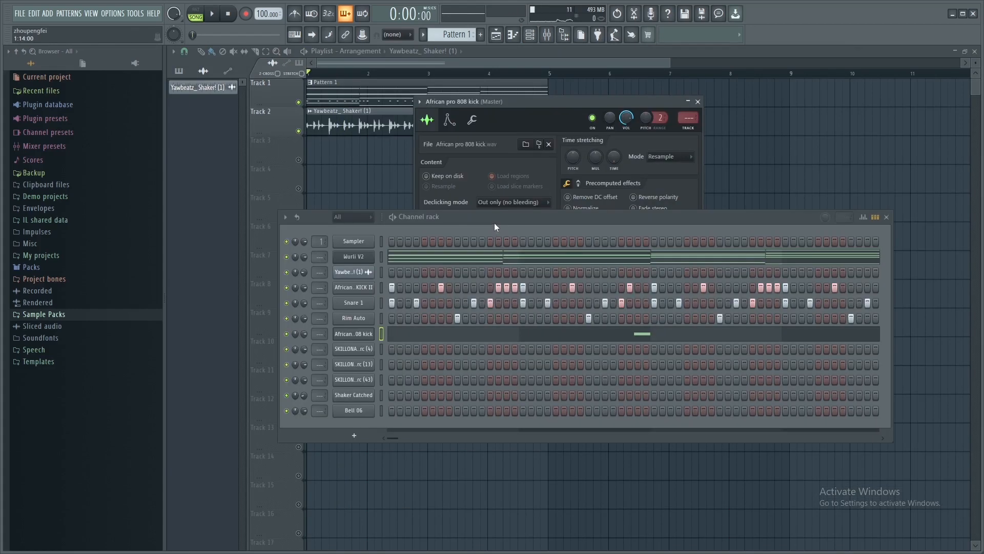
{"action": "left_click_drag", "start_coordinate": [494, 222], "coordinate": [480, 342]}
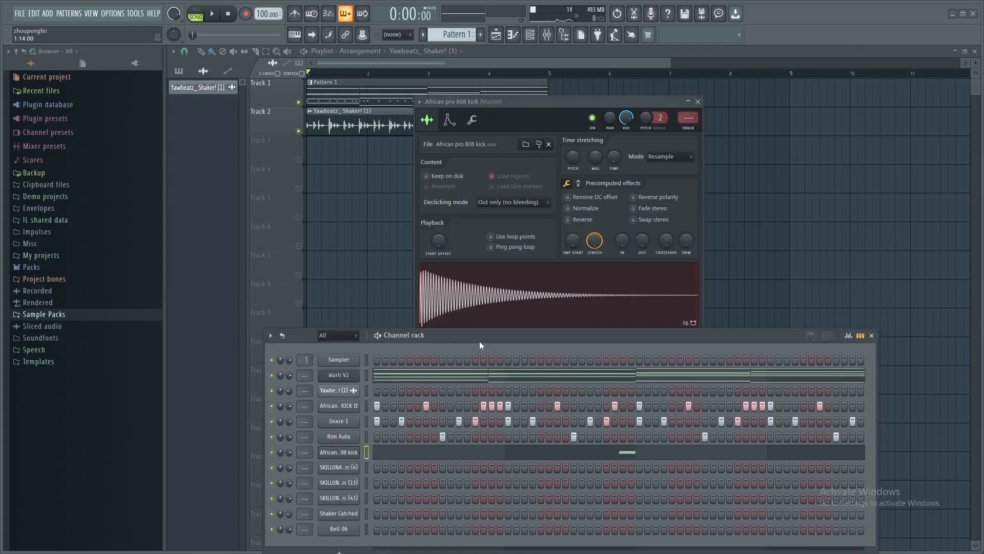
{"action": "left_click", "coordinate": [453, 121]}
{"action": "left_click_drag", "start_coordinate": [492, 99], "coordinate": [496, 73]}
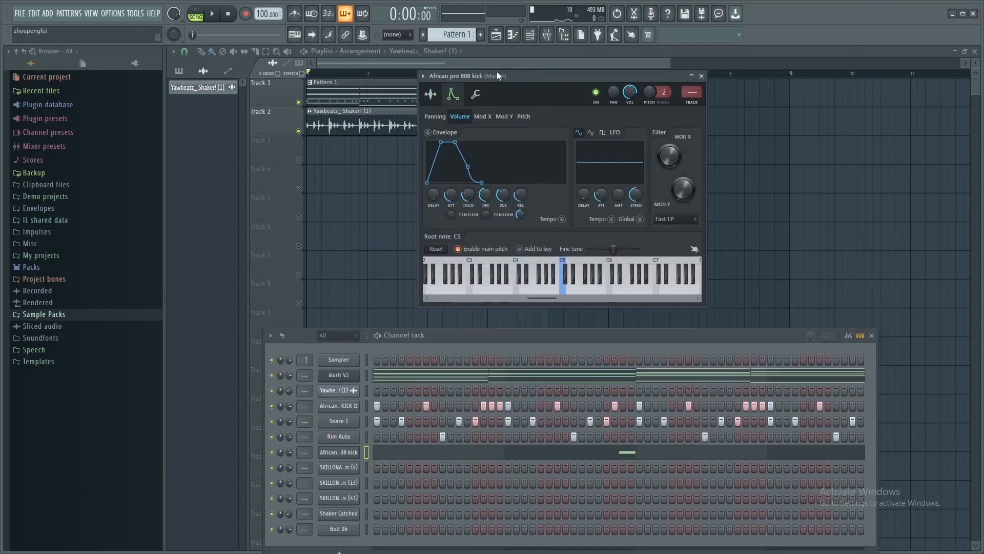
{"action": "left_click", "coordinate": [525, 116]}
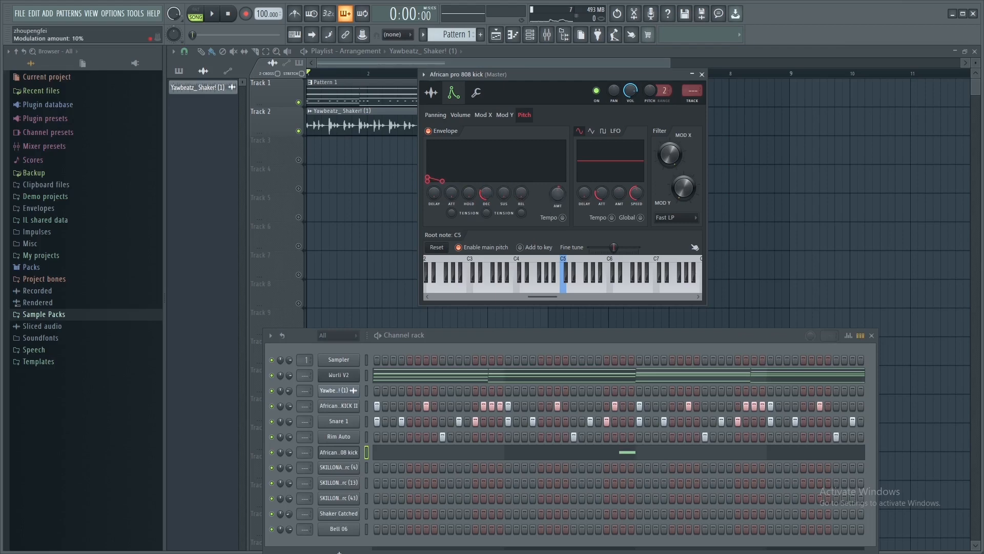
{"action": "key", "text": "space"}
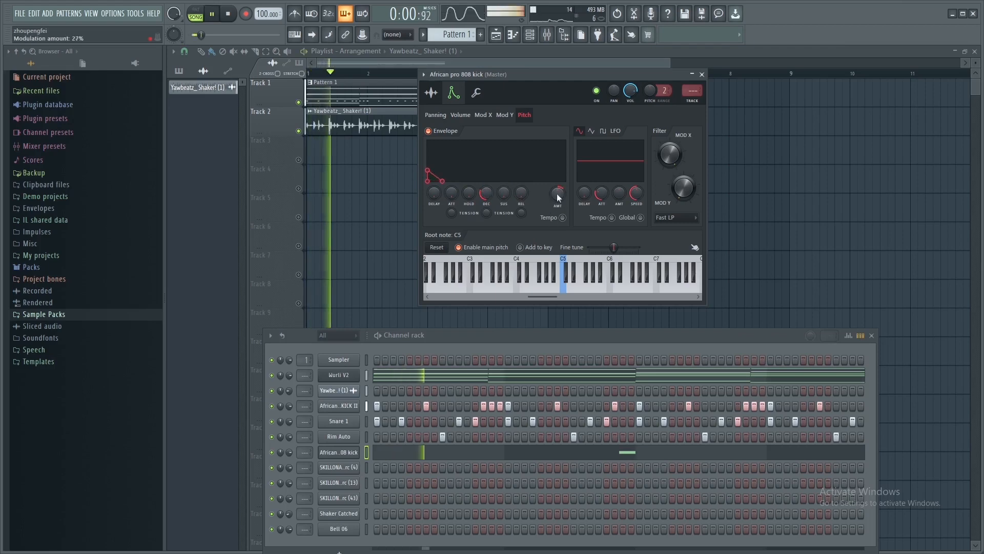
- Shorten the 808 kick's pitch envelope decay, trying 25% and 29%, and audition the sound in the beat
{"action": "left_click_drag", "start_coordinate": [491, 192], "coordinate": [490, 199]}
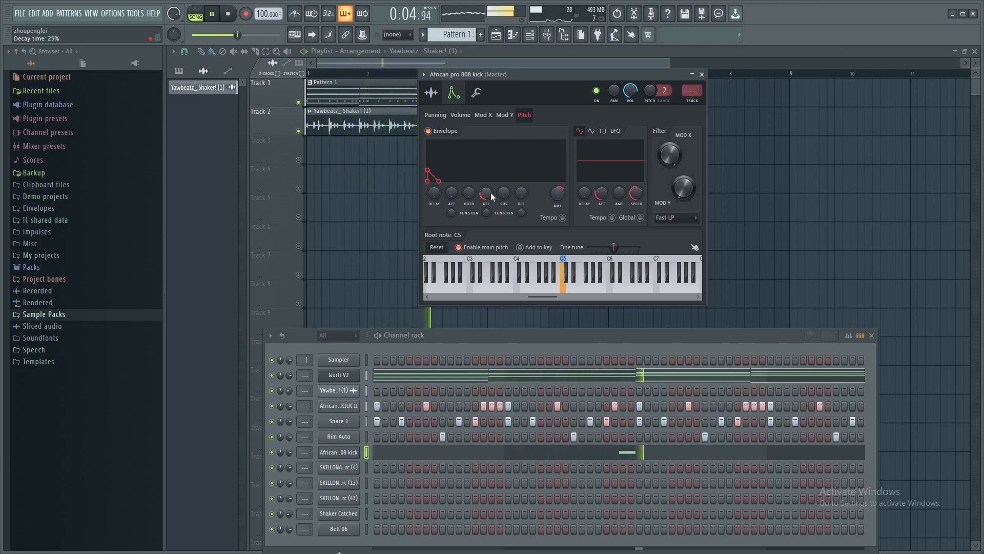
{"action": "left_click_drag", "start_coordinate": [491, 193], "coordinate": [491, 192]}
{"action": "key", "text": "space"}
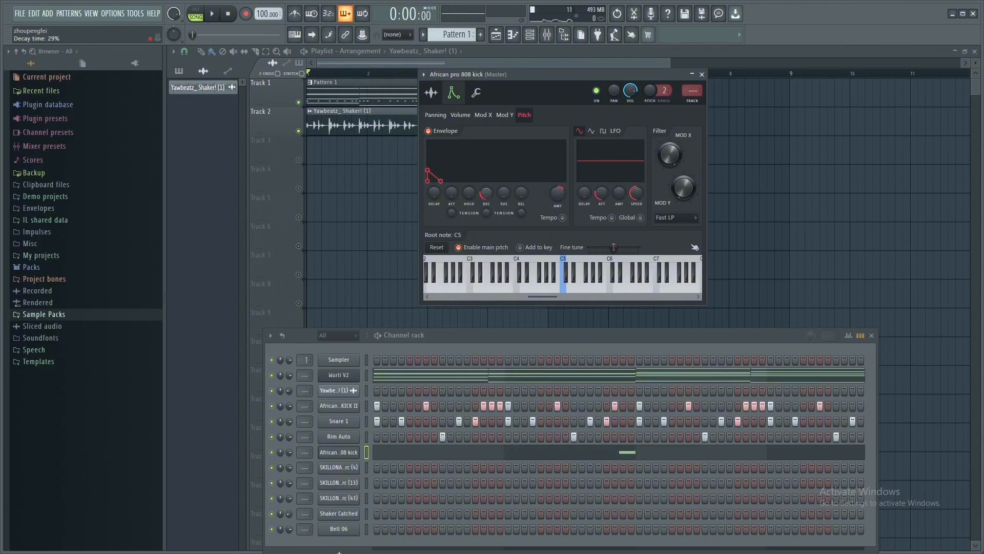
{"action": "key", "text": "space"}
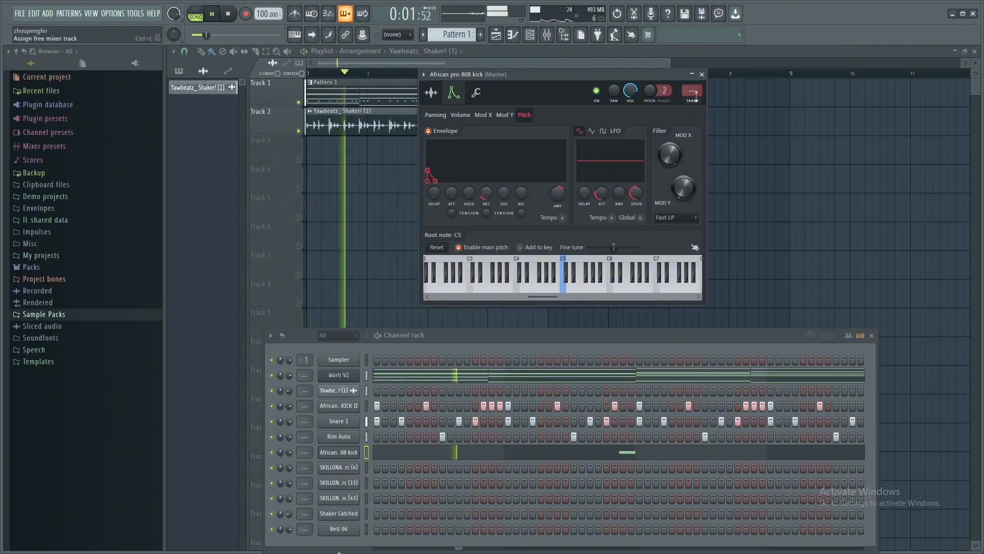
- Close the African pro 808 kick window, move the channel rack up over the playlist and stop playback
{"action": "left_click", "coordinate": [704, 77]}
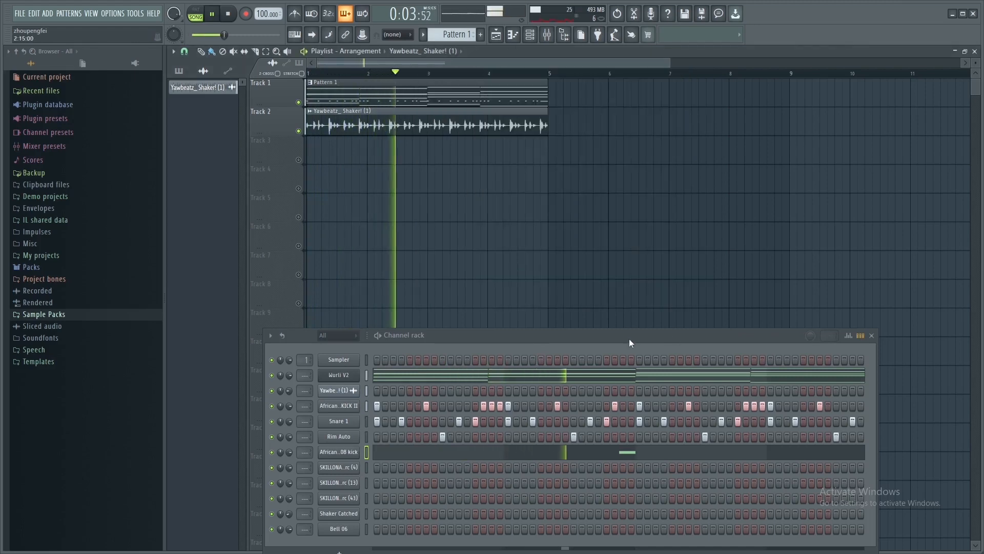
{"action": "left_click_drag", "start_coordinate": [629, 338], "coordinate": [617, 233]}
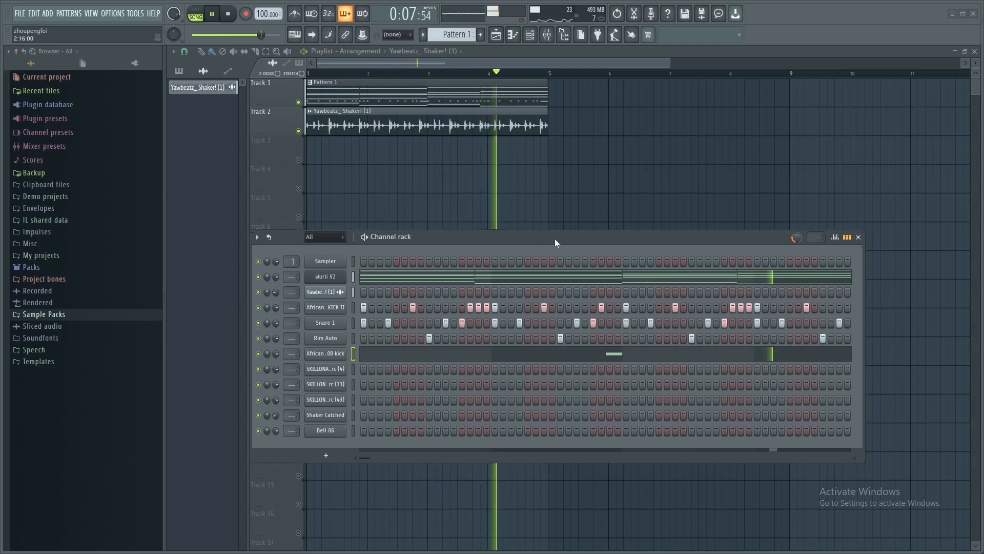
{"action": "left_click_drag", "start_coordinate": [554, 238], "coordinate": [546, 202]}
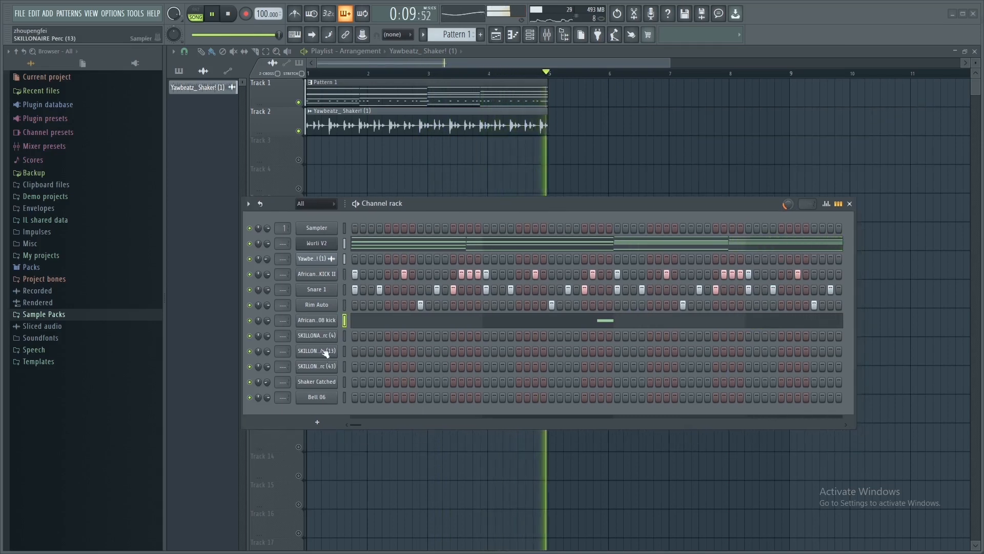
{"action": "left_click_drag", "start_coordinate": [478, 212], "coordinate": [543, 131]}
{"action": "key", "text": "space"}
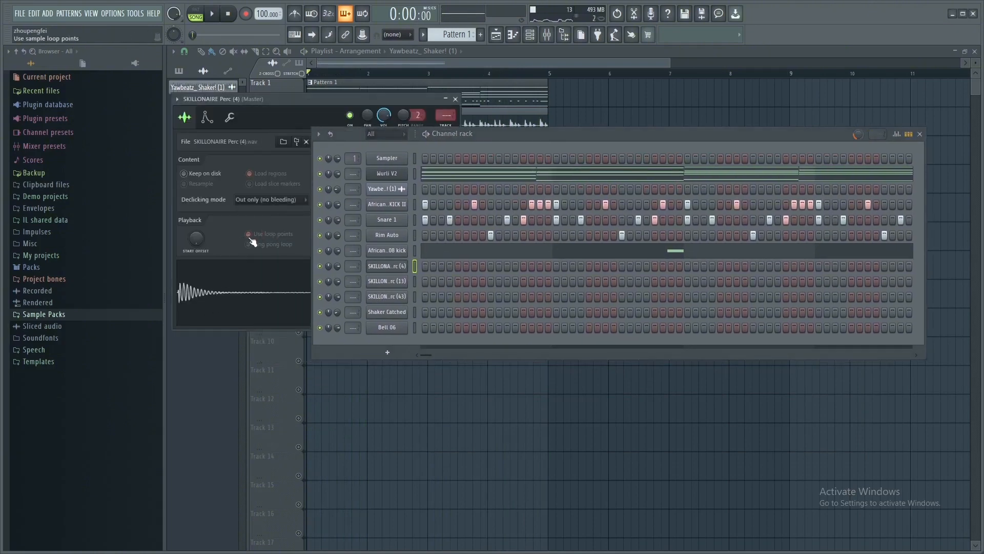
- Place a one-step C5 note for SKILLONAIRE Perc (4) on step 2 of bar 1 and duplicate the first two bars
{"action": "key", "text": "F7"}
{"action": "key", "text": "space"}
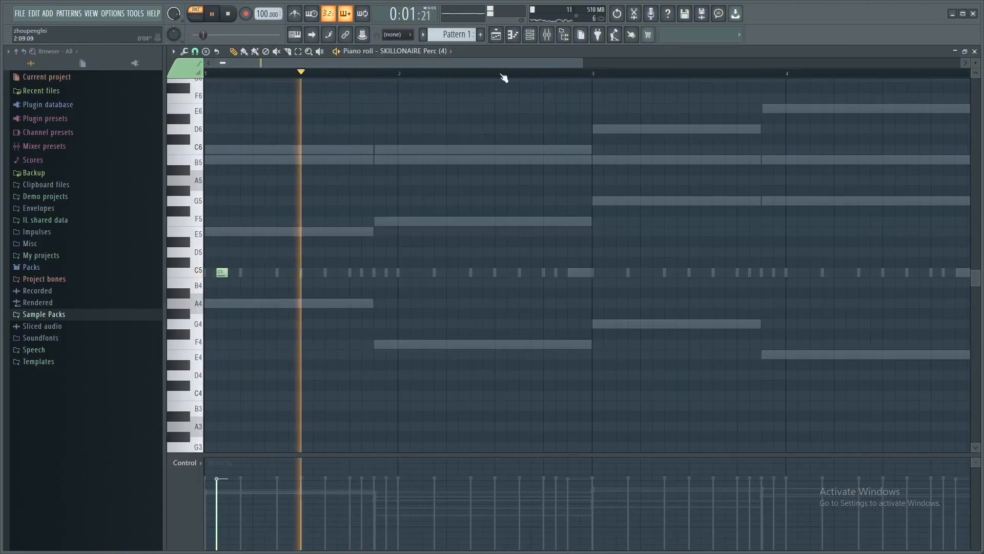
{"action": "scroll", "coordinate": [504, 78], "scroll_direction": "down", "scroll_amount": 3}
{"action": "left_click_drag", "start_coordinate": [413, 75], "coordinate": [112, 100]}
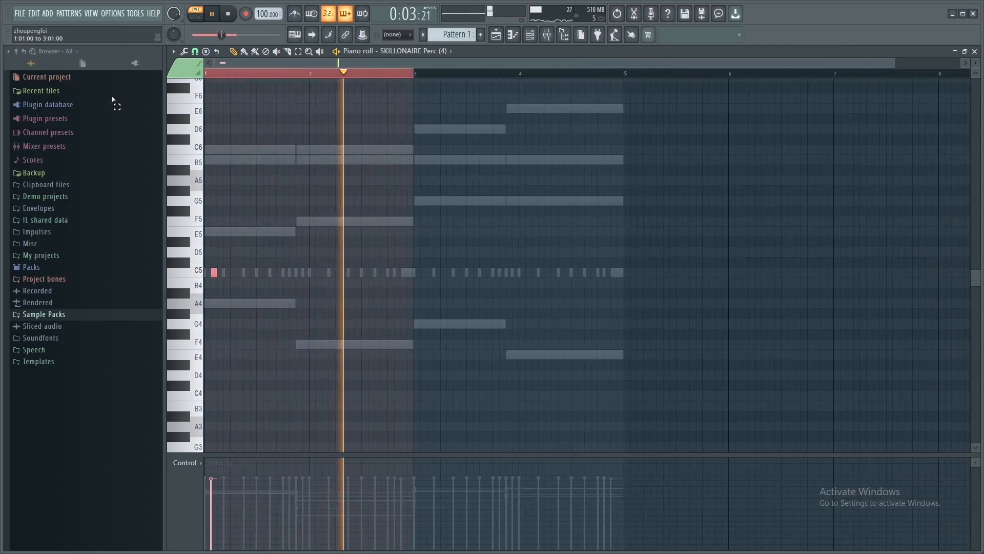
{"action": "key", "text": "ctrl+b"}
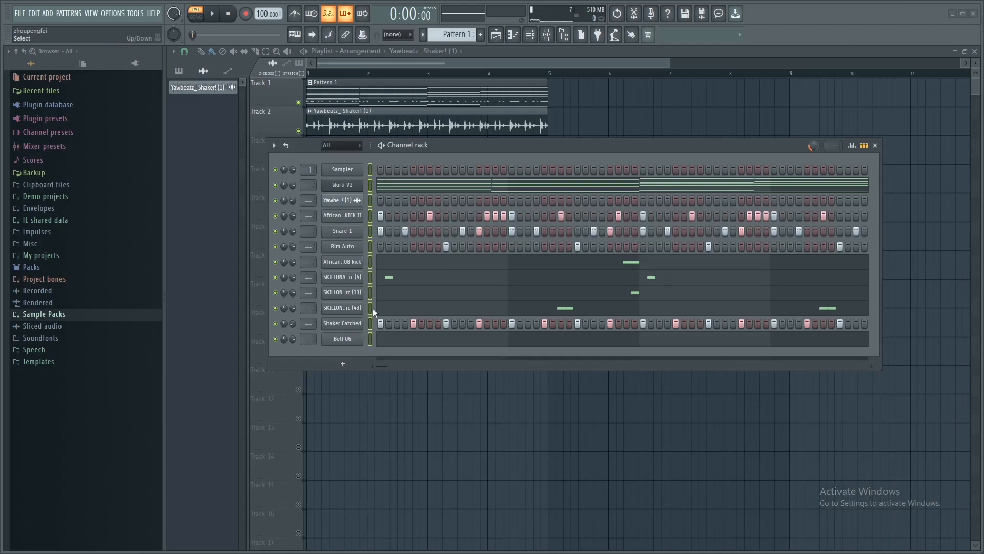
- Route all selected channels to consecutive mixer tracks starting from Insert 1
{"action": "key", "text": "F9"}
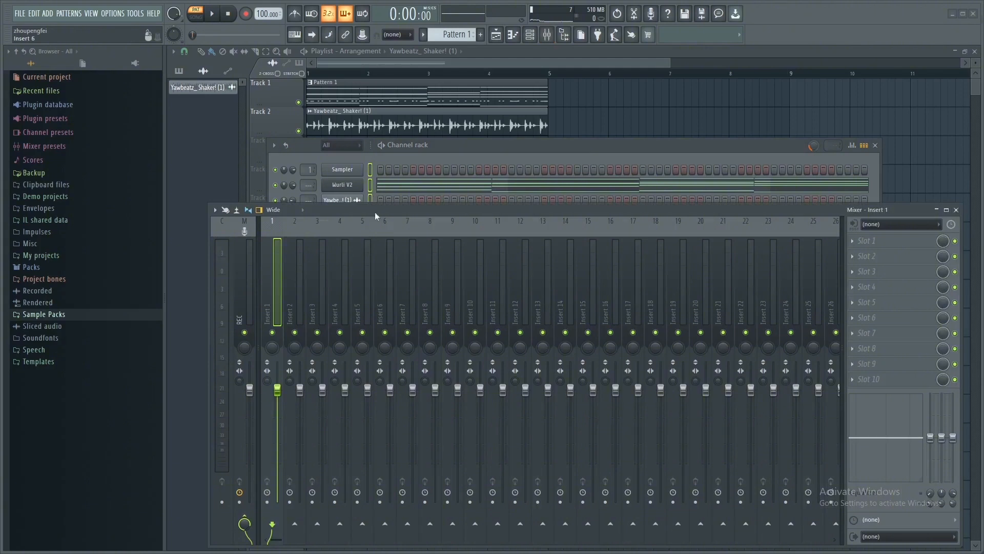
{"action": "right_click", "coordinate": [279, 305]}
{"action": "mouse_move", "coordinate": [353, 323]}
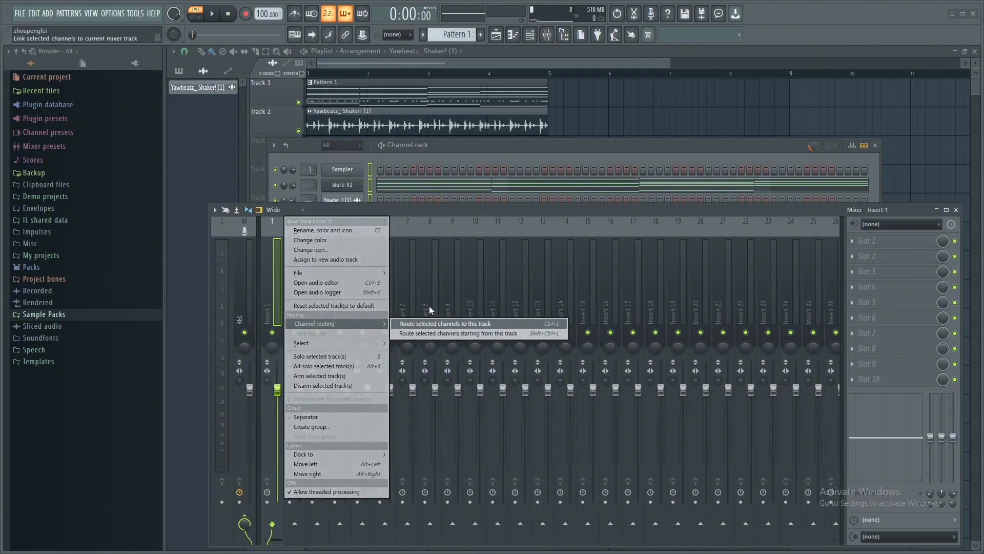
{"action": "left_click", "coordinate": [504, 334]}
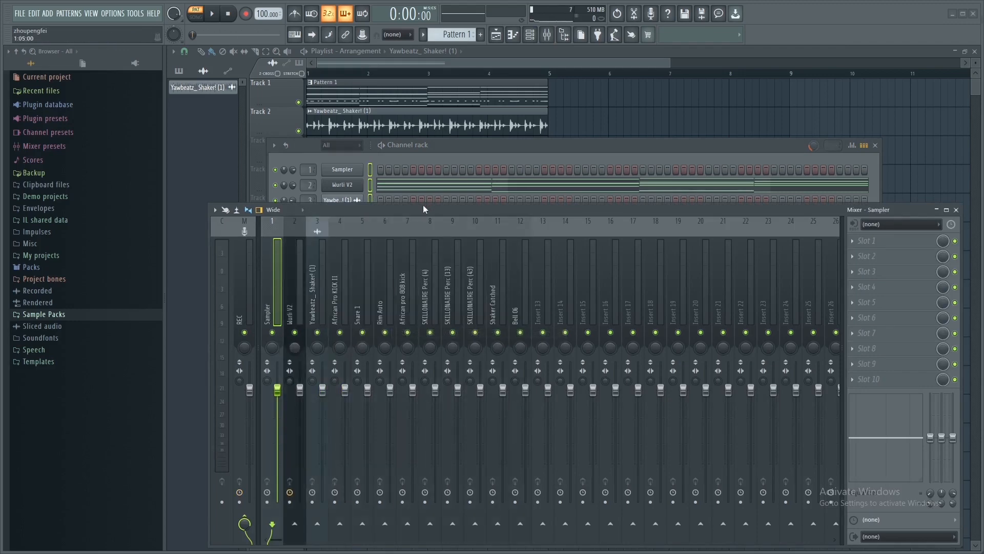
- Move the mixer window up and lower the Yawbeatz_ Shaker! (1) track's level slightly while listening to the beat
{"action": "left_click_drag", "start_coordinate": [423, 205], "coordinate": [423, 143]}
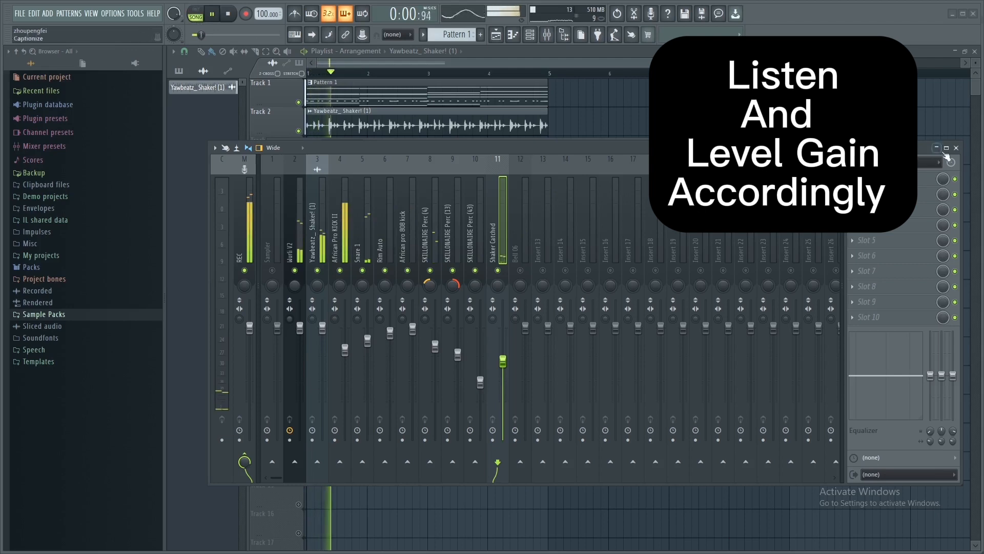
{"action": "left_click_drag", "start_coordinate": [323, 327], "coordinate": [323, 340]}
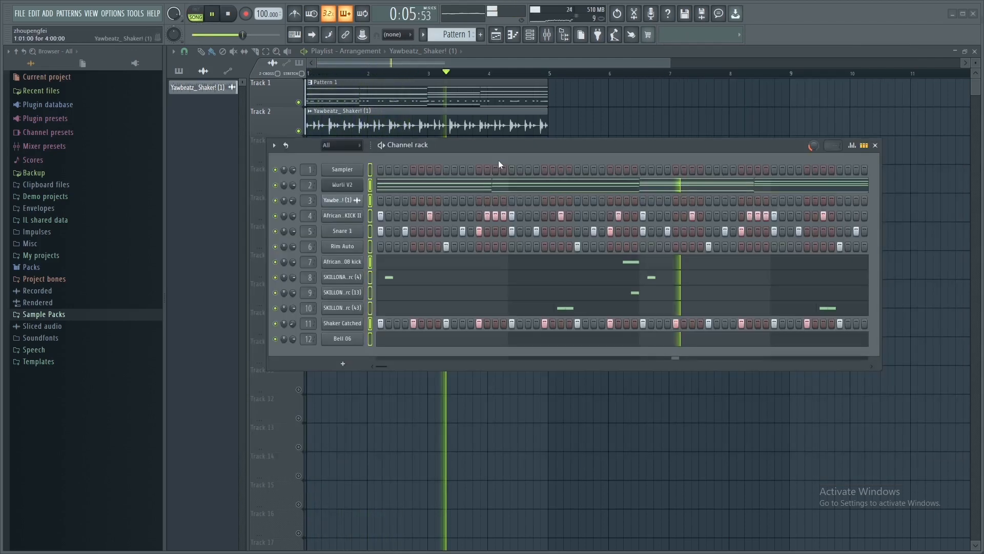
- Close the channel rack and listen to the finished four-bar beat in the playlist
{"action": "left_click_drag", "start_coordinate": [549, 150], "coordinate": [539, 178]}
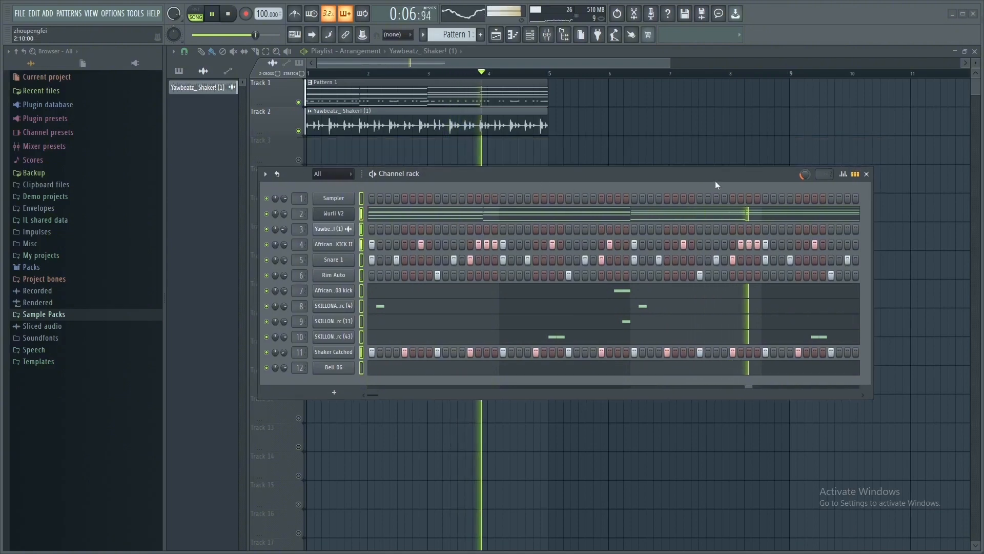
{"action": "left_click", "coordinate": [868, 176]}
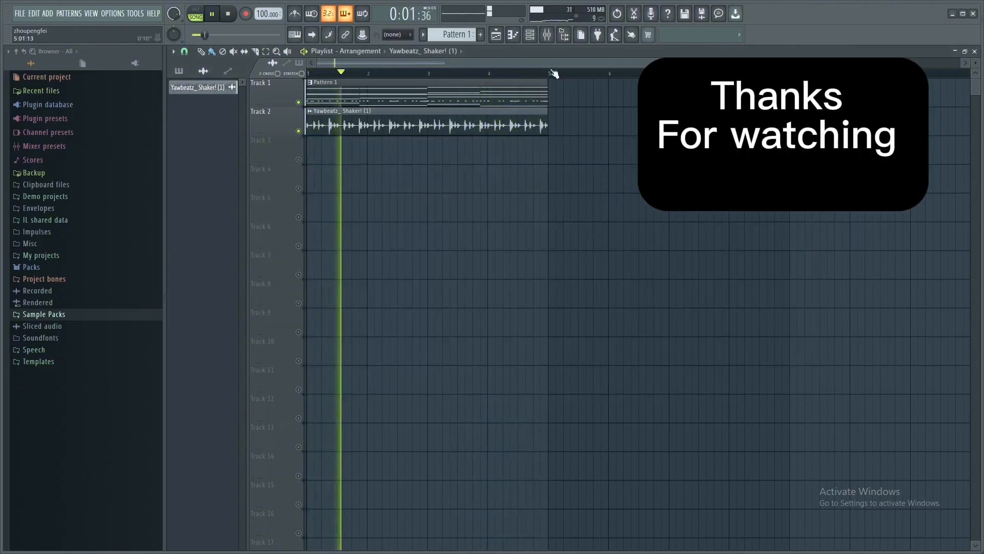
{"action": "scroll", "coordinate": [554, 73], "scroll_direction": "down", "scroll_amount": 1}
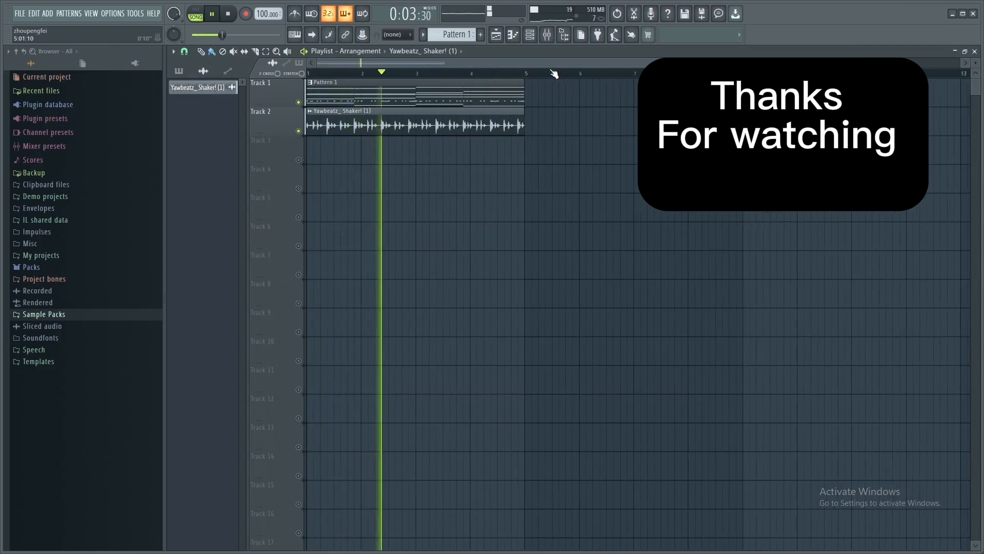